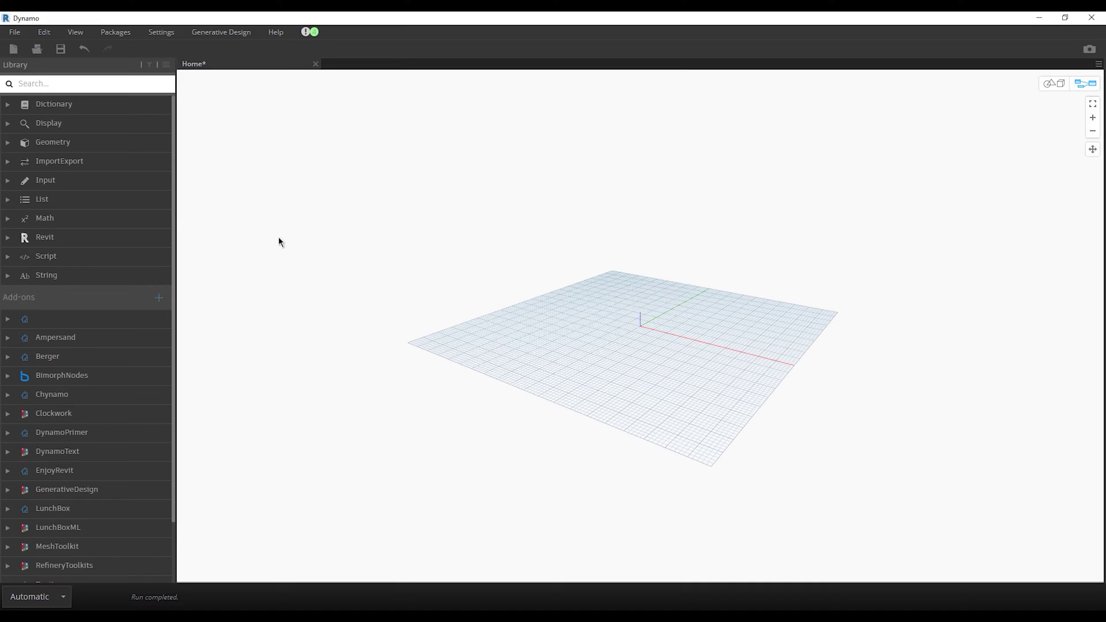
# Place a Number Slider and a String node from Input > Basic on the left of the graph.
pyautogui.click(127, 183)
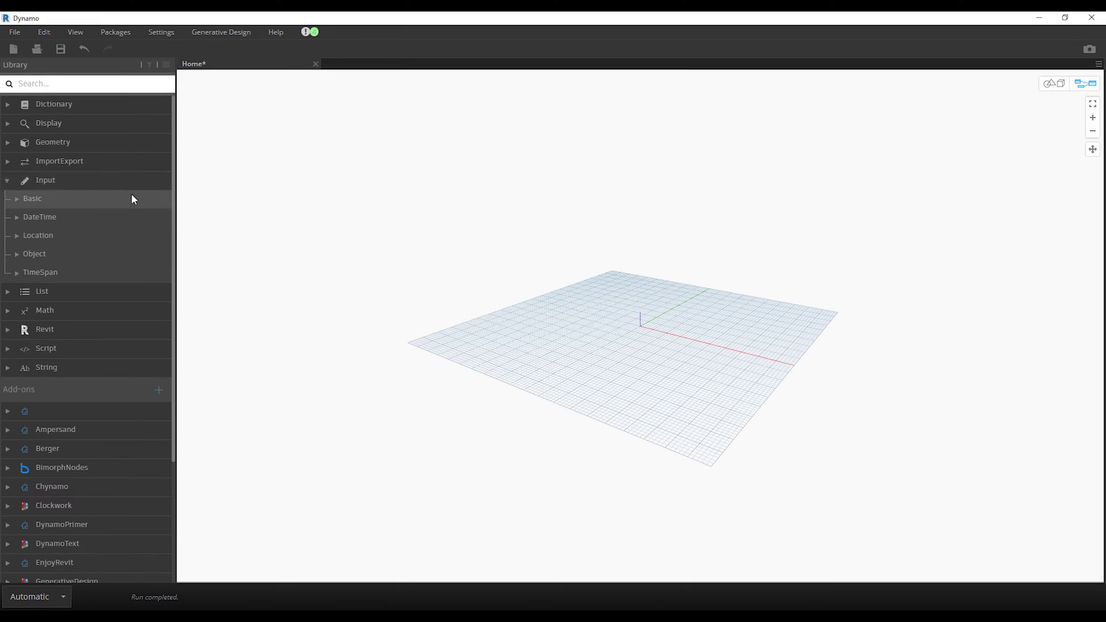
pyautogui.click(131, 195)
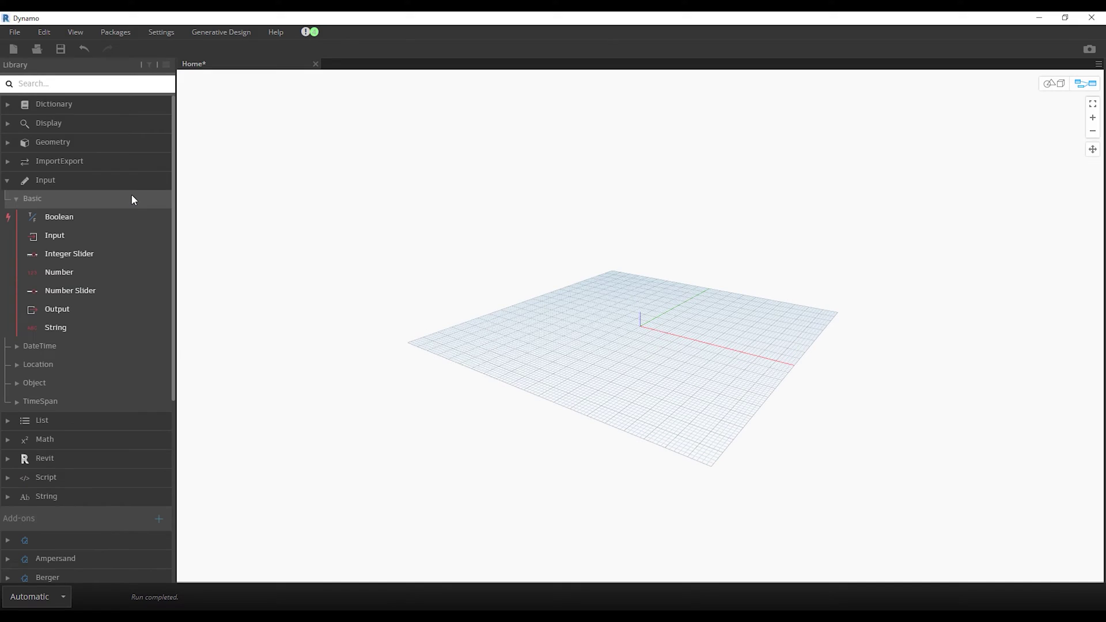
pyautogui.click(120, 290)
pyautogui.click(126, 326)
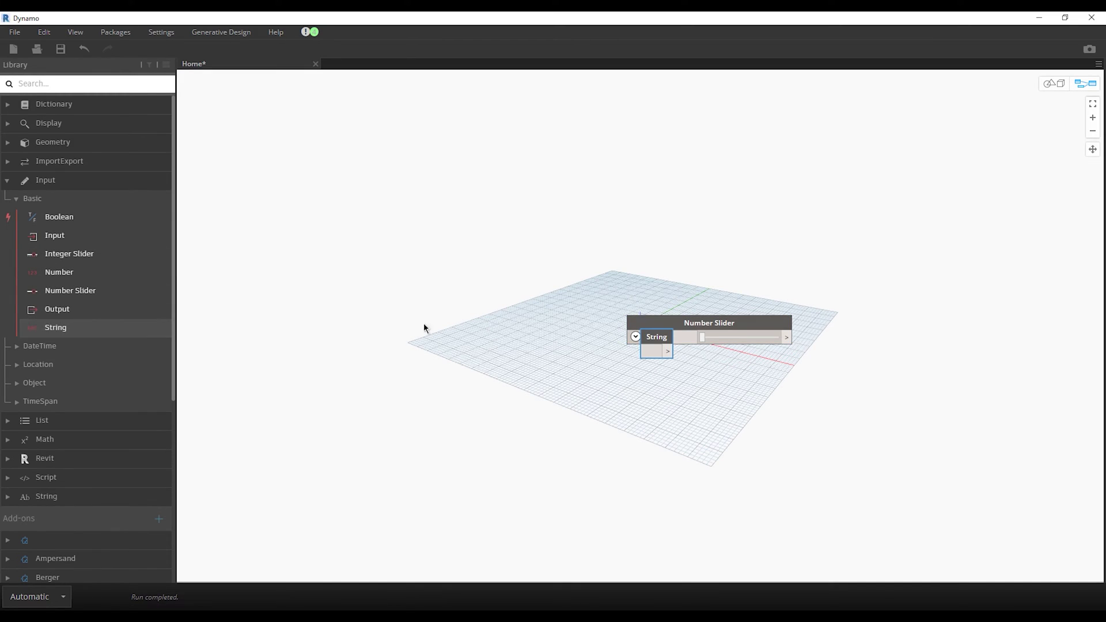
pyautogui.moveTo(720, 322); pyautogui.dragTo(397, 206)
pyautogui.moveTo(656, 337); pyautogui.dragTo(338, 281)
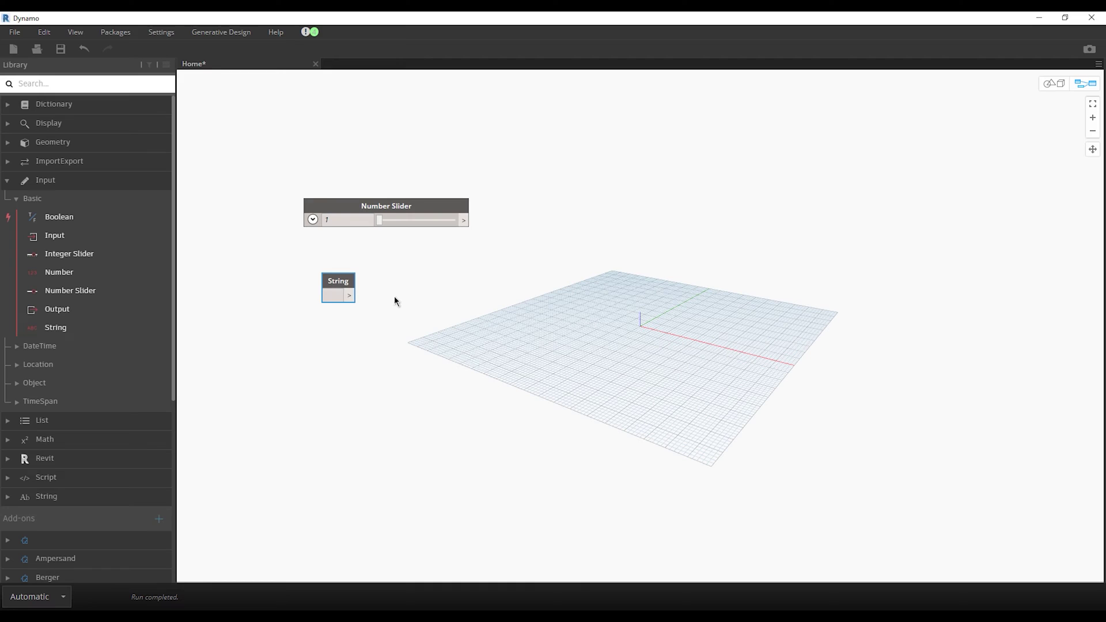
# Add a Watch node via canvas search and paste a second Watch below it.
pyautogui.rightClick(561, 207)
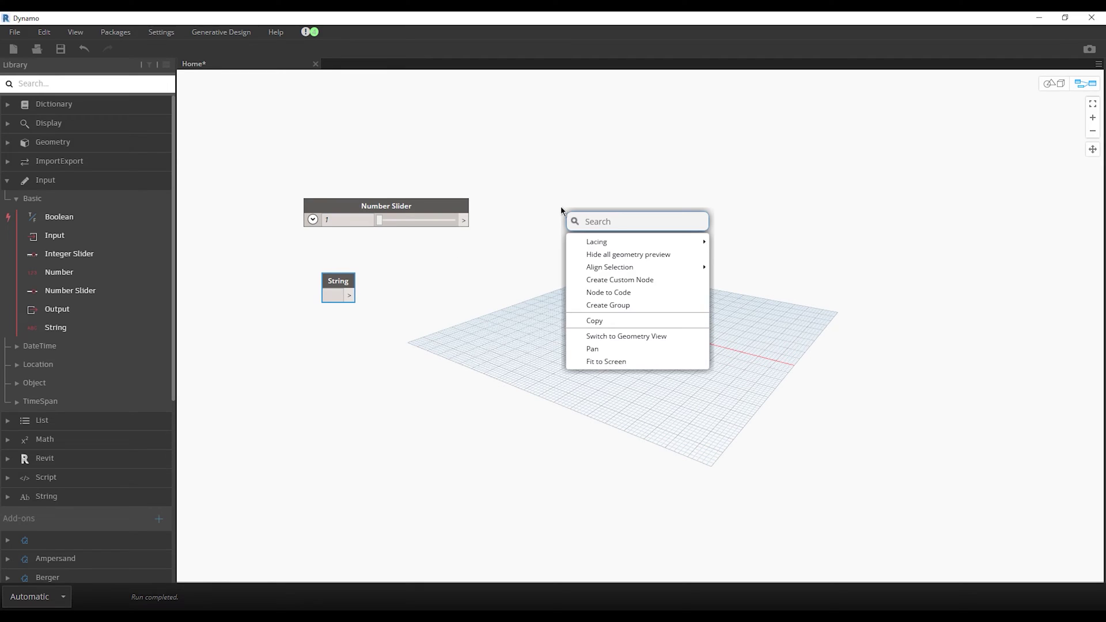
pyautogui.write('wat')
pyautogui.click(611, 245)
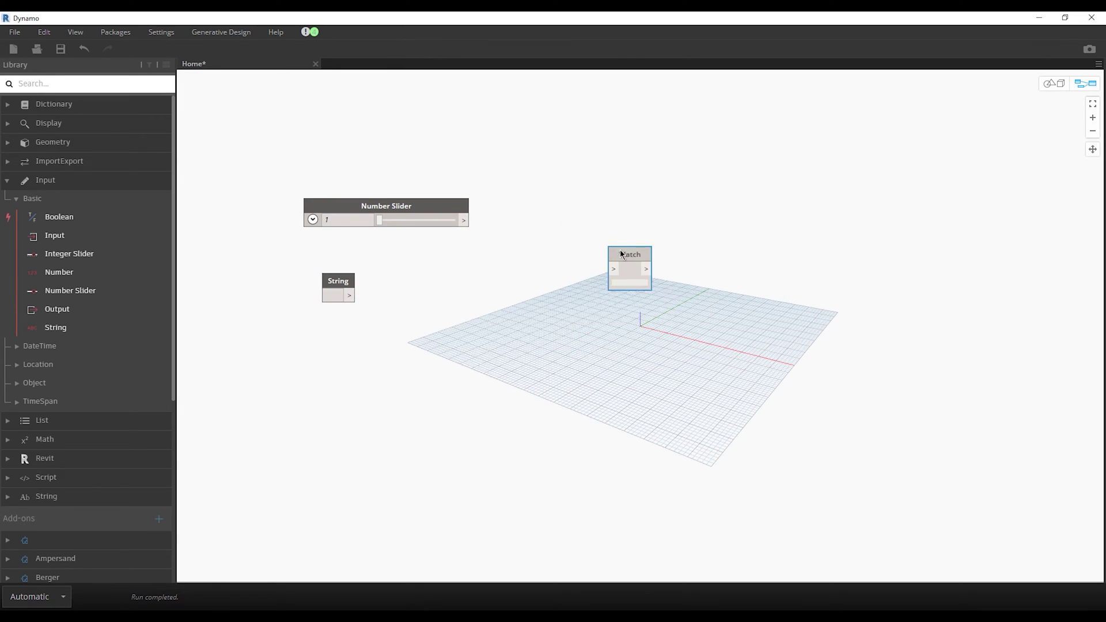
pyautogui.moveTo(632, 252); pyautogui.dragTo(550, 204)
pyautogui.hotkey('ctrl', 'c')
pyautogui.hotkey('ctrl', 'v')
pyautogui.moveTo(544, 242); pyautogui.dragTo(548, 306)
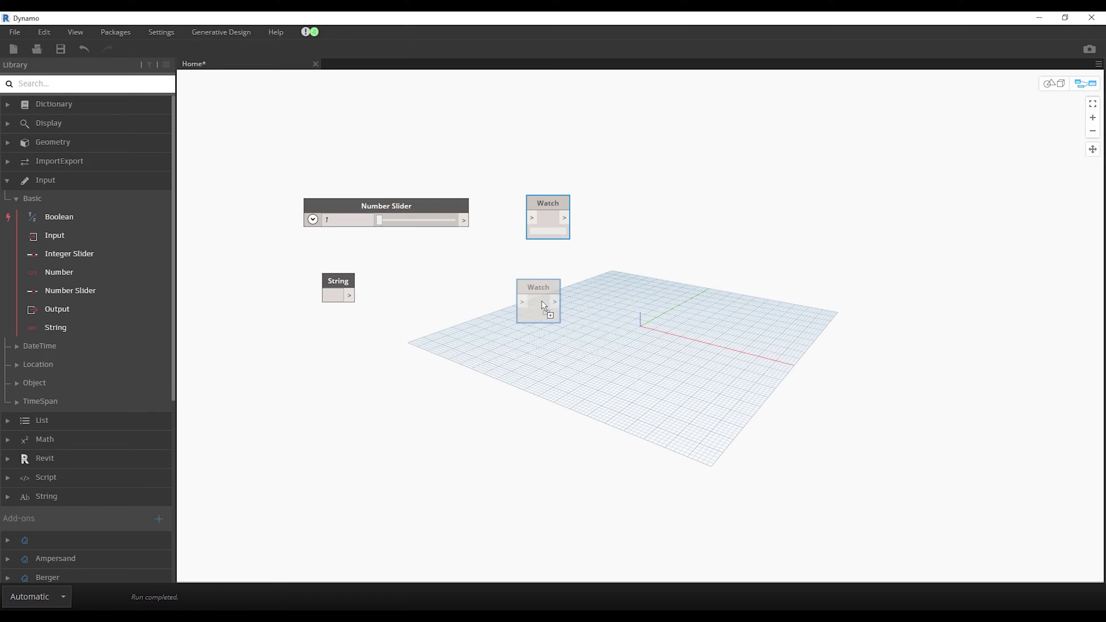
# Wire the Number Slider to the upper Watch and the String to the lower Watch.
pyautogui.click(464, 220)
pyautogui.click(531, 218)
pyautogui.click(350, 296)
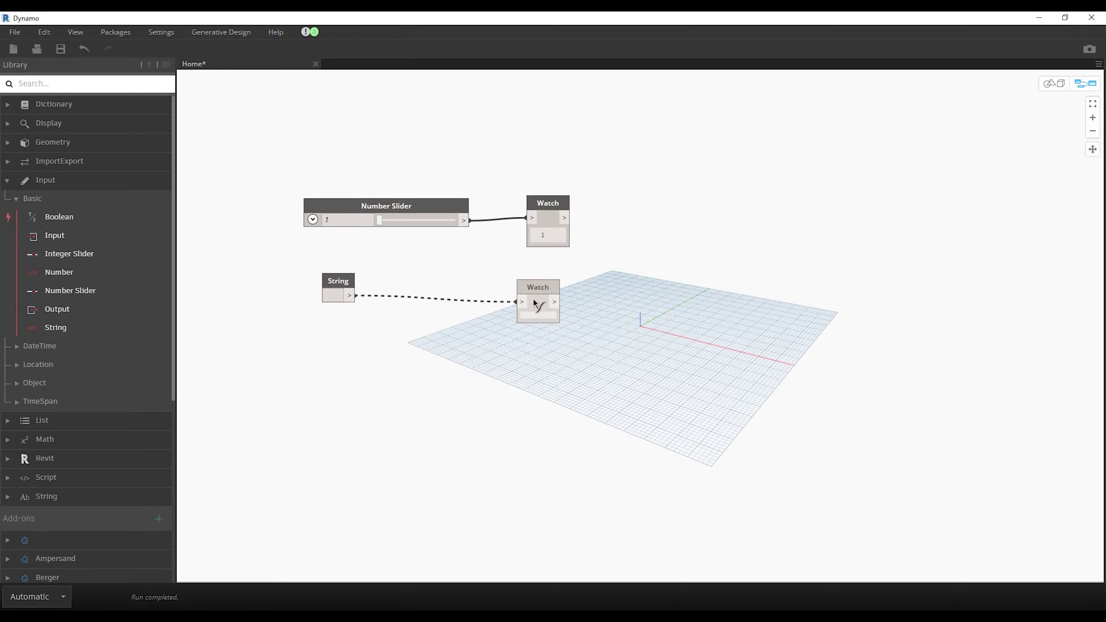
pyautogui.click(521, 302)
pyautogui.click(148, 476)
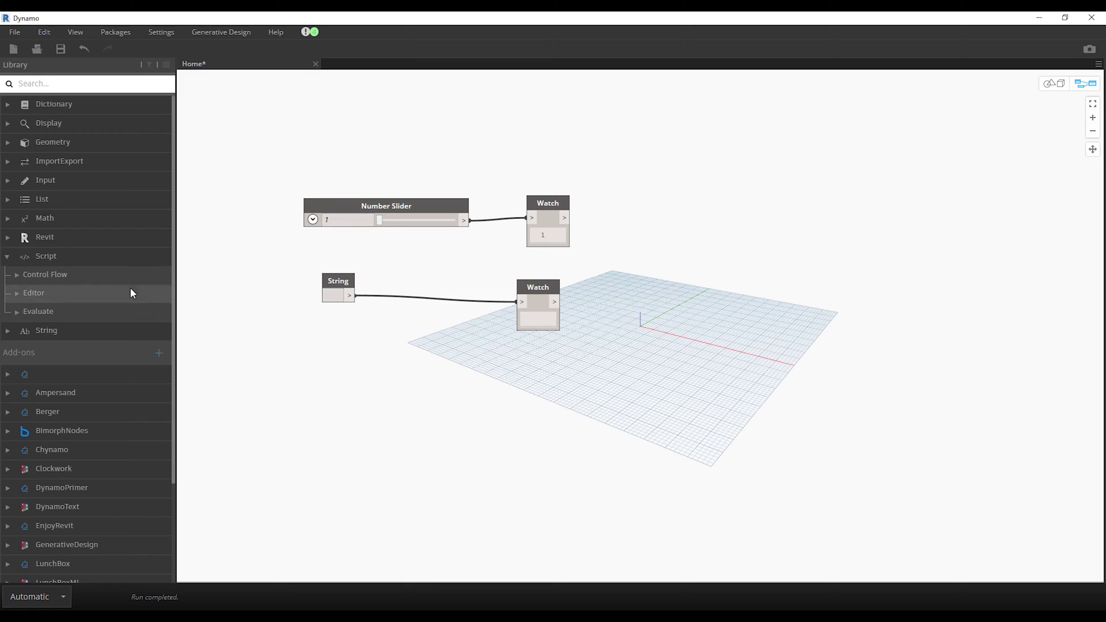
# Place a Python Script node at lower left and remove its IN[0] input.
pyautogui.click(130, 291)
pyautogui.click(120, 331)
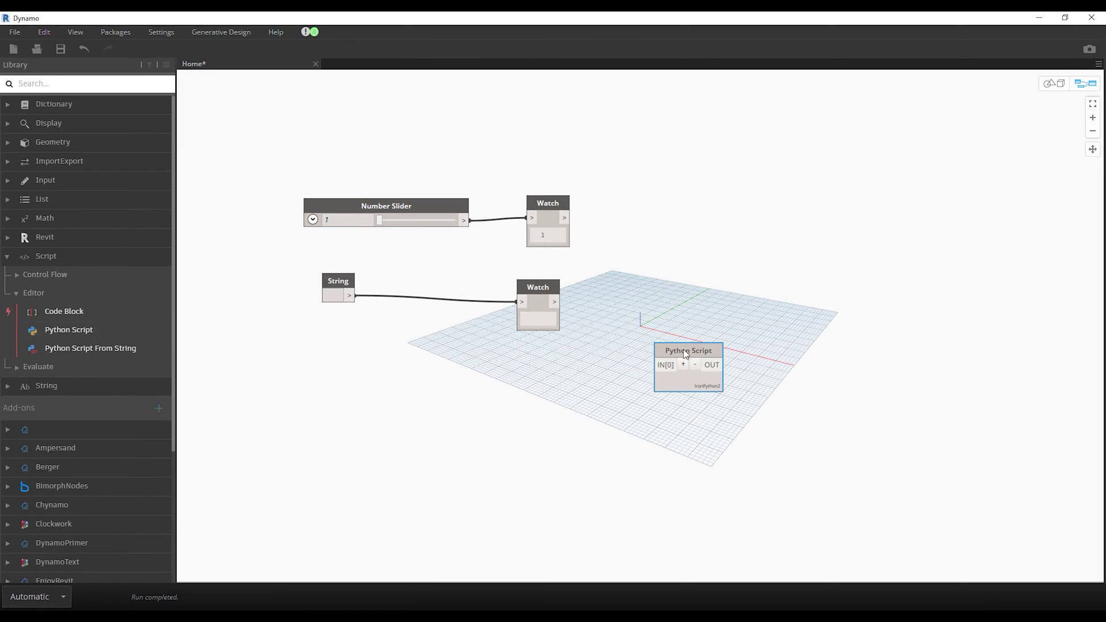
pyautogui.moveTo(683, 349); pyautogui.dragTo(519, 382)
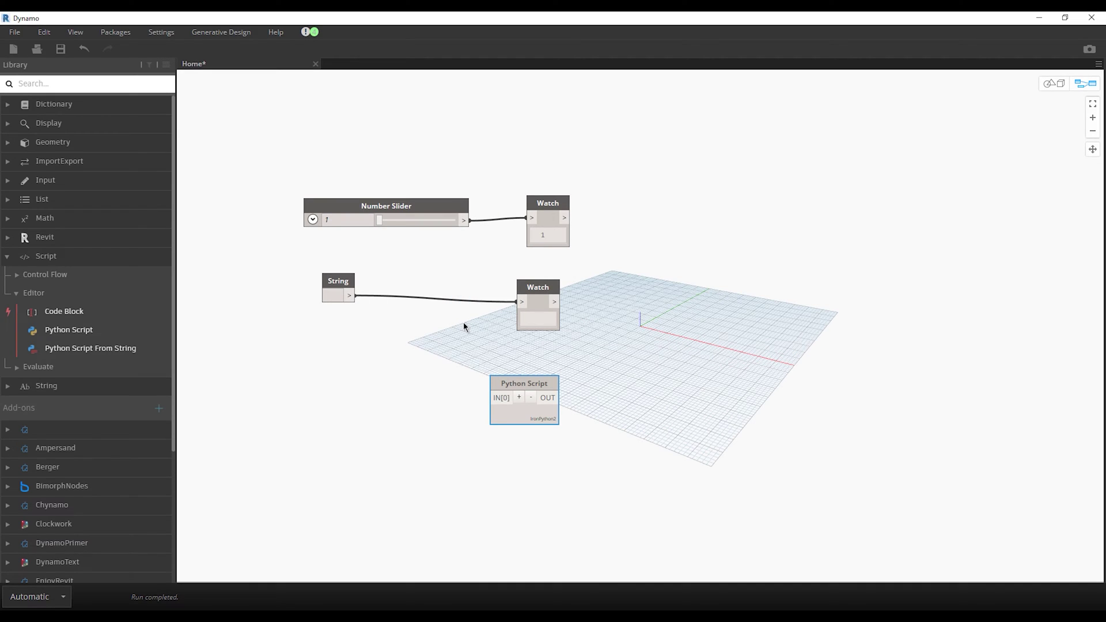
pyautogui.click(525, 218)
pyautogui.click(301, 233)
pyautogui.click(528, 399)
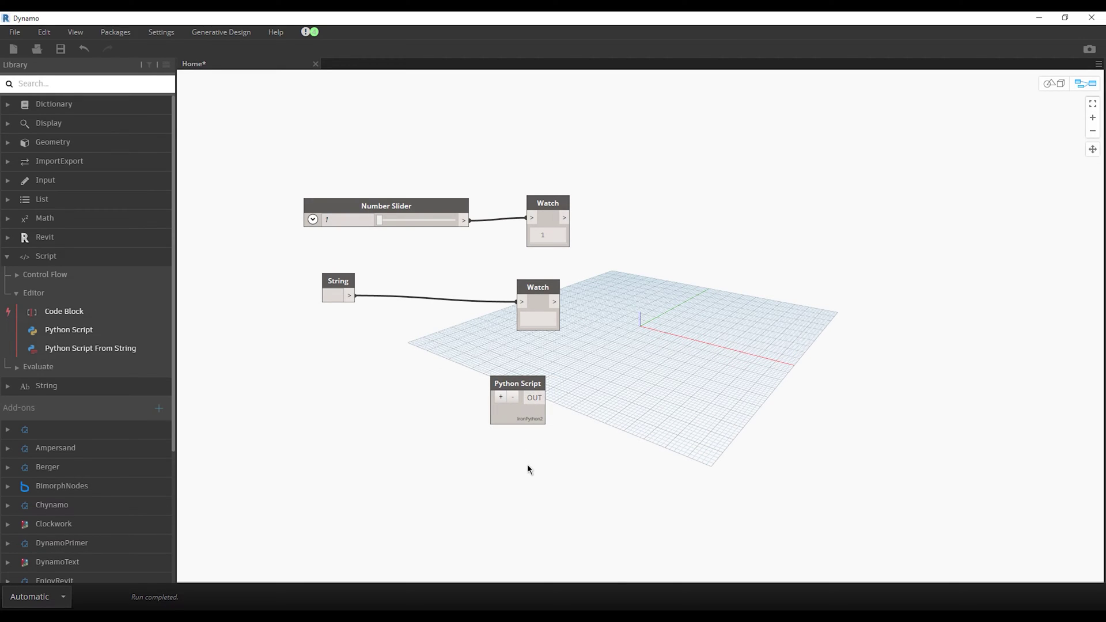
pyautogui.click(542, 287)
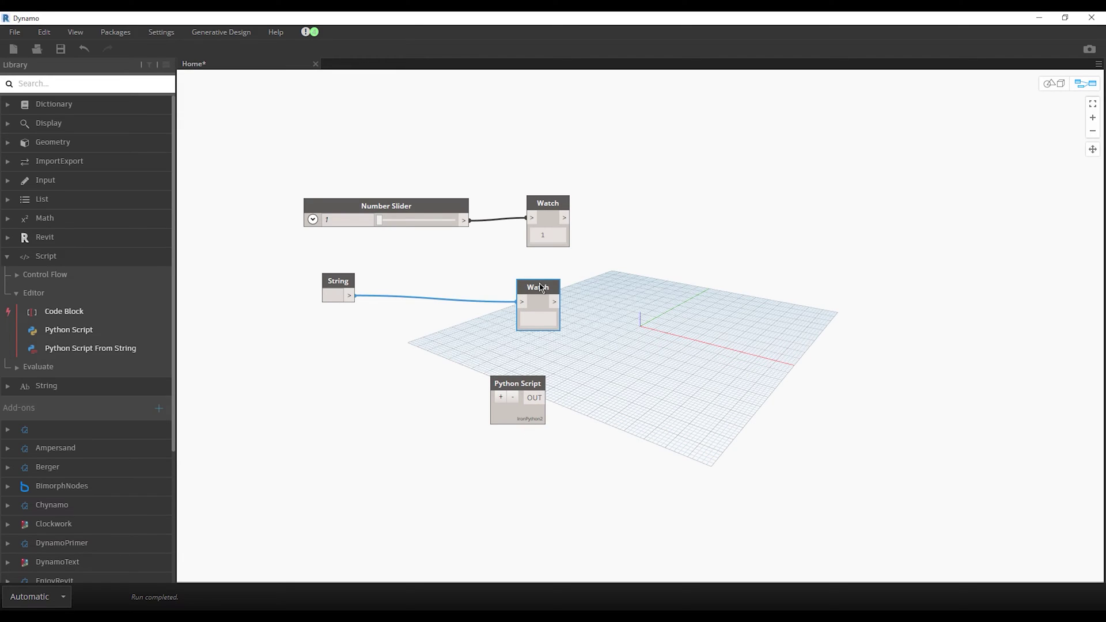
# Paste a copy of the Watch beside the Python Script and wire OUT into it, showing 0.
pyautogui.hotkey('ctrl', 'c')
pyautogui.hotkey('ctrl', 'v')
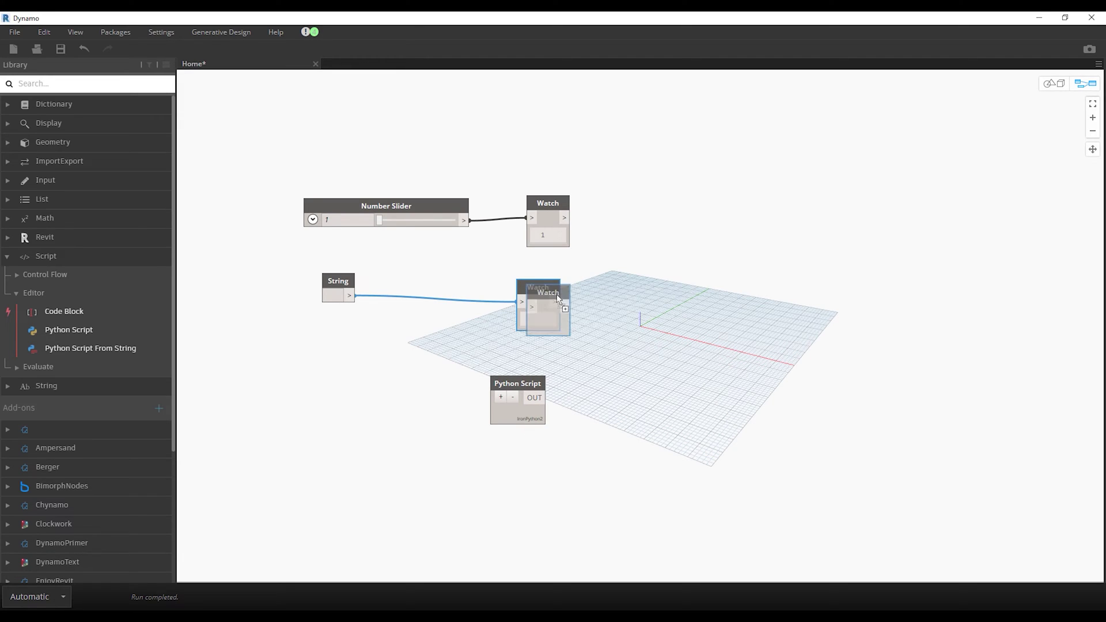
pyautogui.moveTo(544, 291); pyautogui.dragTo(613, 387)
pyautogui.moveTo(536, 397); pyautogui.dragTo(596, 399)
pyautogui.click(598, 402)
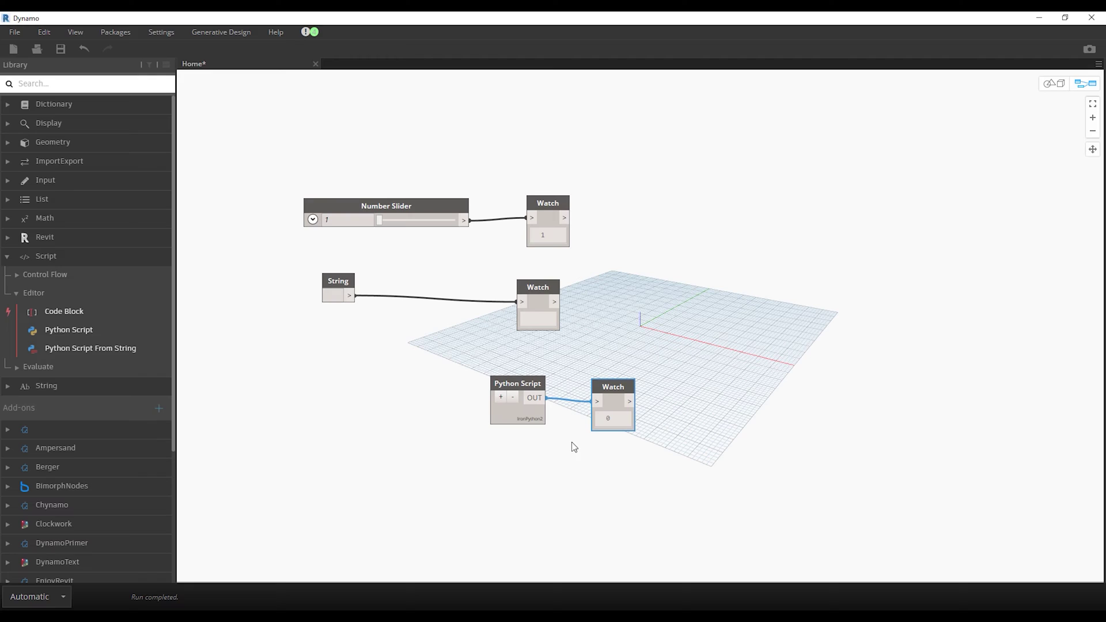
pyautogui.rightClick(509, 408)
# Open the Python Script editor, run the default template and keep IronPython2 as the engine.
pyautogui.click(562, 553)
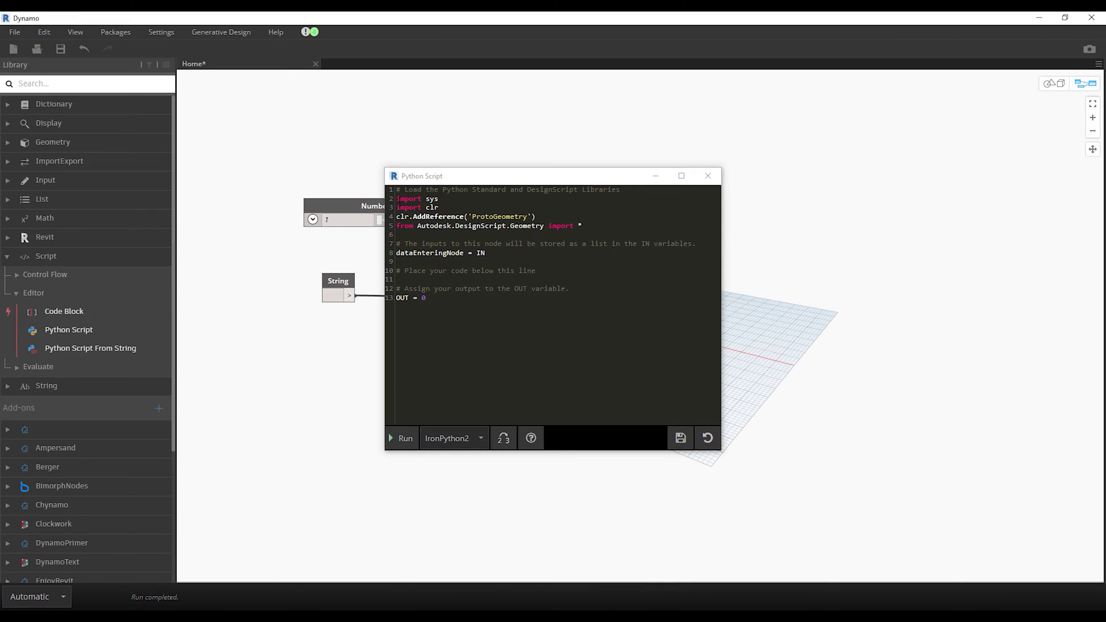
pyautogui.moveTo(396, 199); pyautogui.dragTo(461, 310)
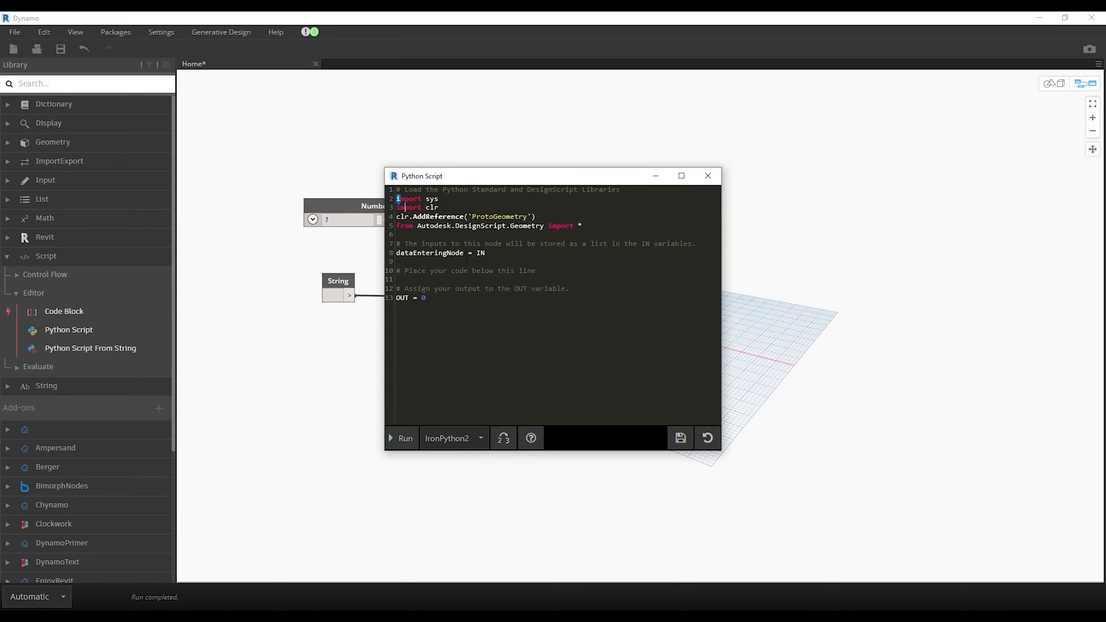
pyautogui.click(466, 315)
pyautogui.click(413, 444)
pyautogui.click(446, 443)
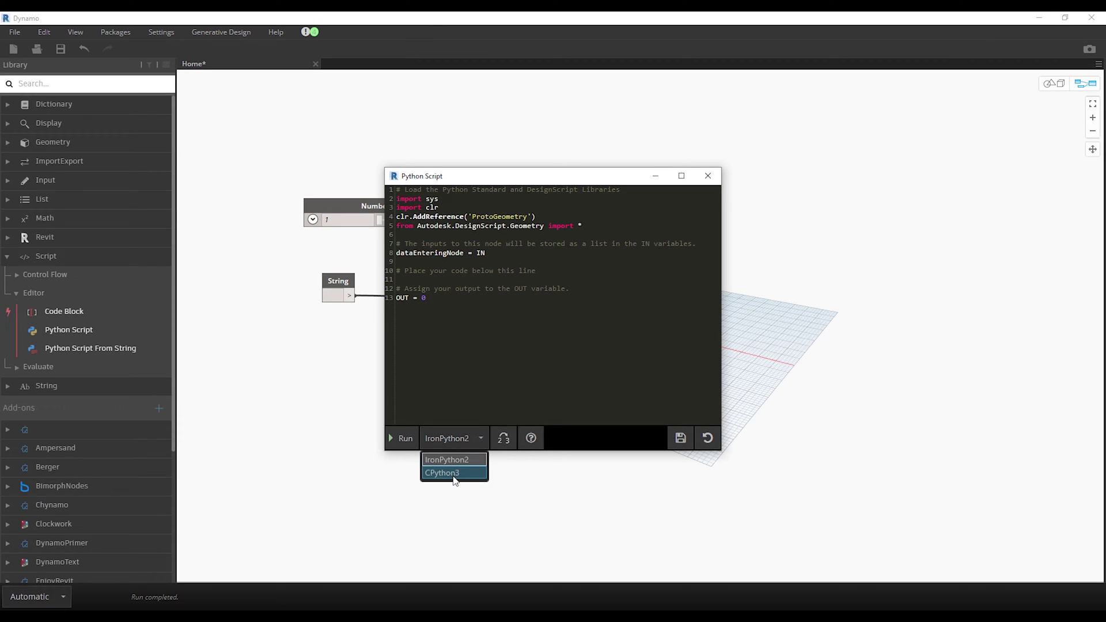
pyautogui.click(470, 442)
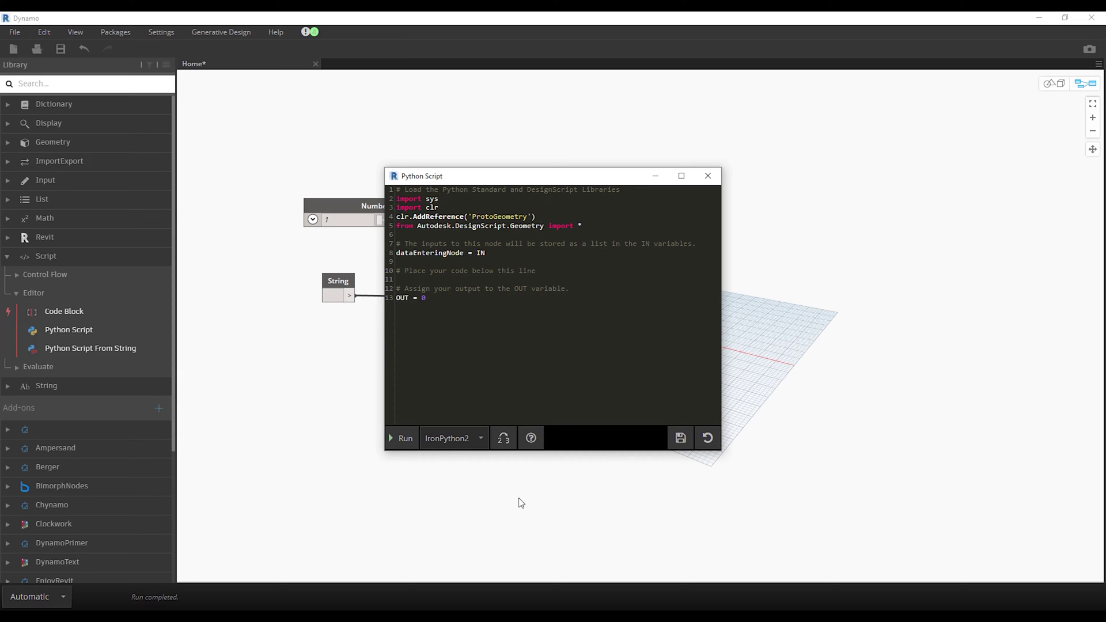
# Highlight the template's library-loading lines 1–5 one by one to explain them.
pyautogui.moveTo(630, 190); pyautogui.dragTo(397, 190)
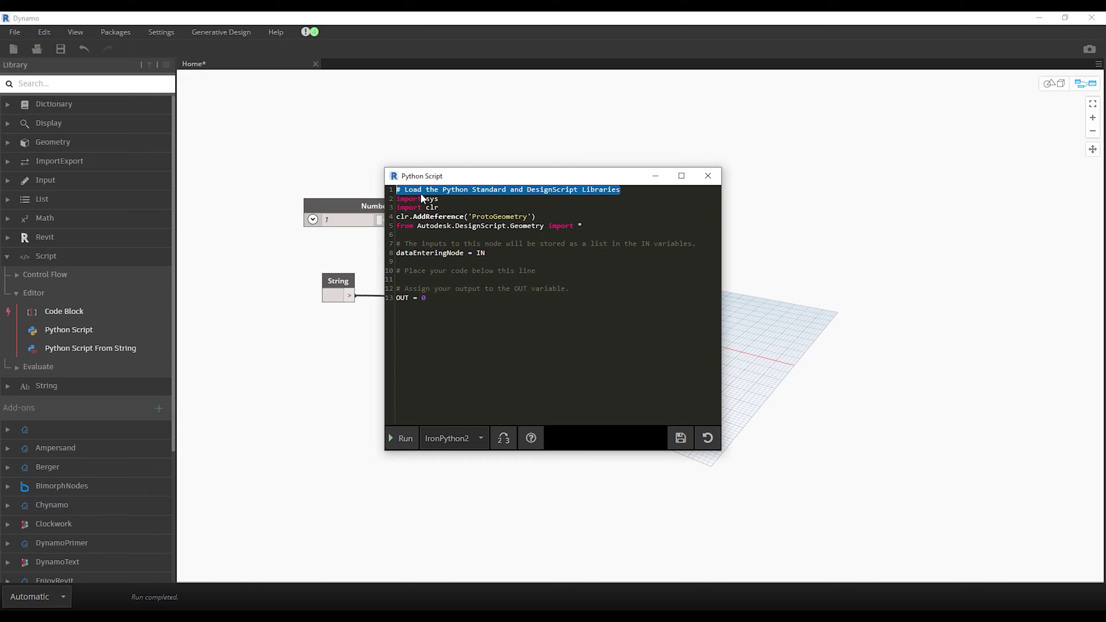
pyautogui.click(461, 202)
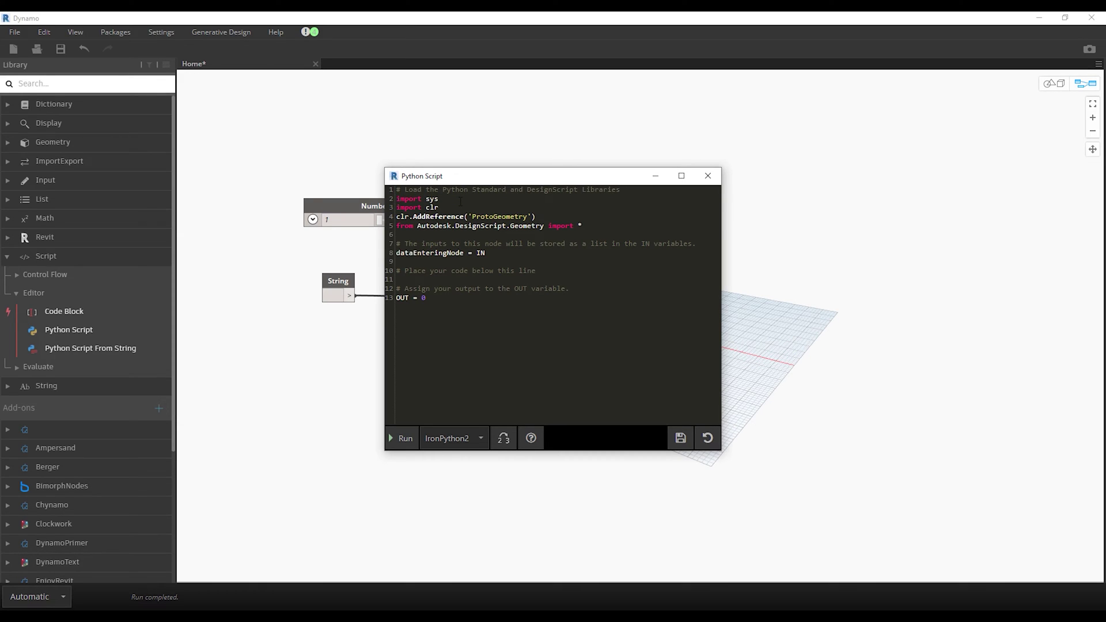
pyautogui.moveTo(437, 200); pyautogui.dragTo(396, 200)
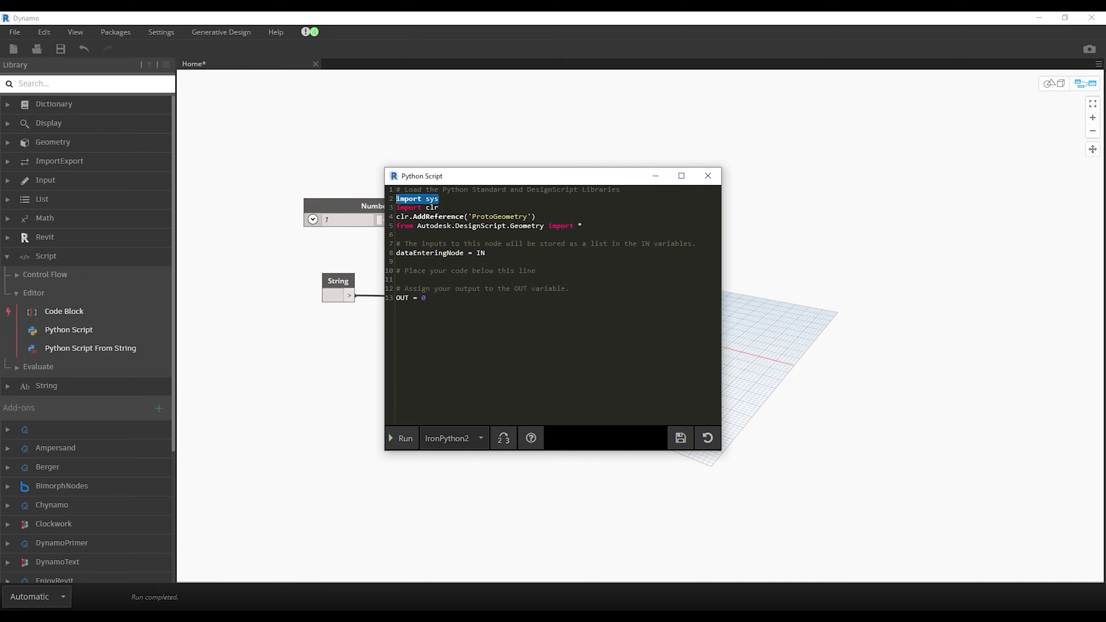
pyautogui.click(441, 199)
pyautogui.moveTo(534, 216); pyautogui.dragTo(397, 217)
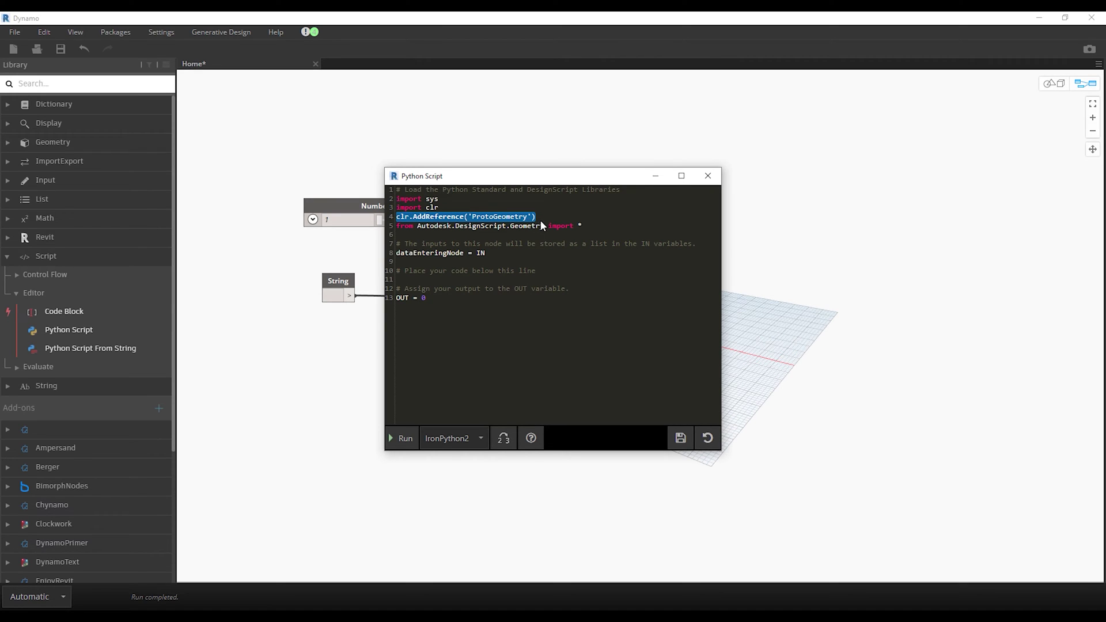
pyautogui.moveTo(582, 225); pyautogui.dragTo(396, 226)
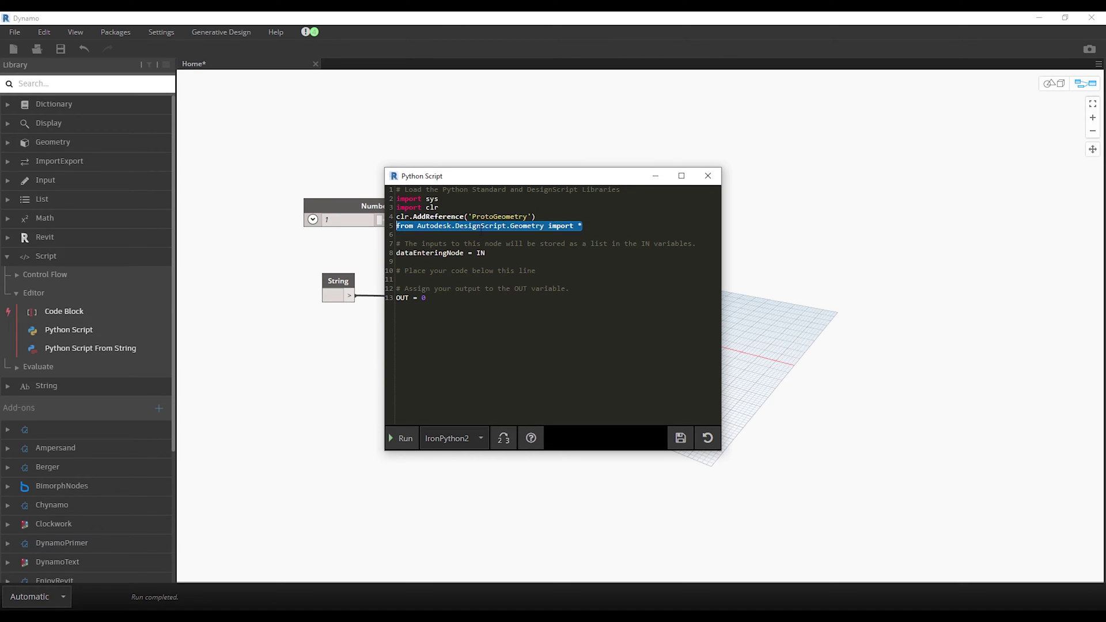
pyautogui.click(592, 235)
pyautogui.hotkey('shift', 'Up')
pyautogui.hotkey('shift', 'Up')
pyautogui.hotkey('shift', 'Up')
pyautogui.hotkey('shift', 'Up')
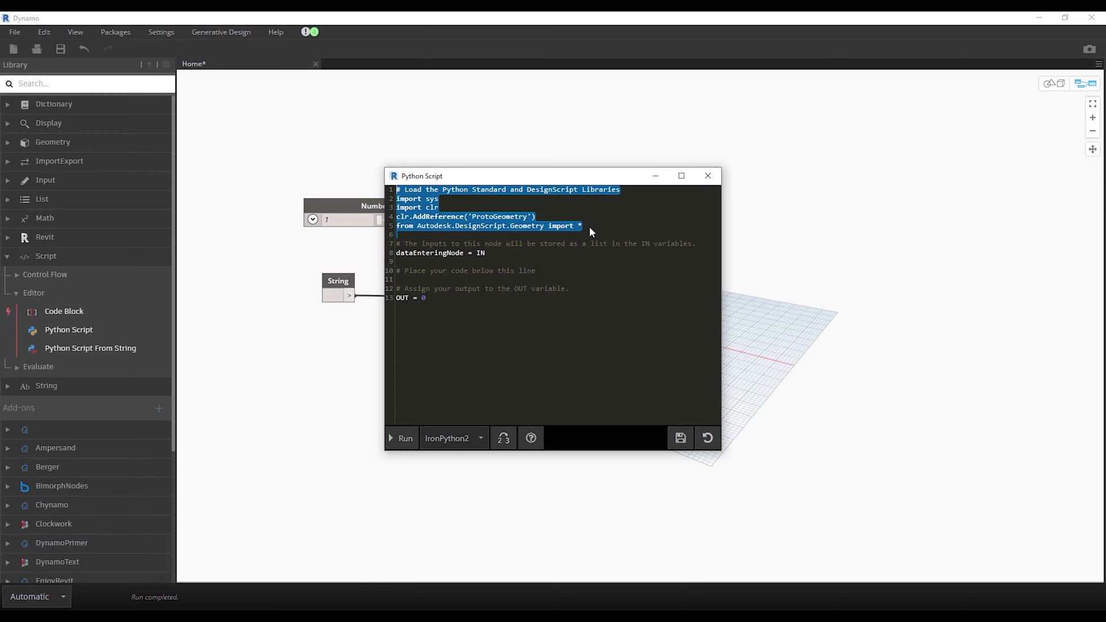
pyautogui.click(588, 225)
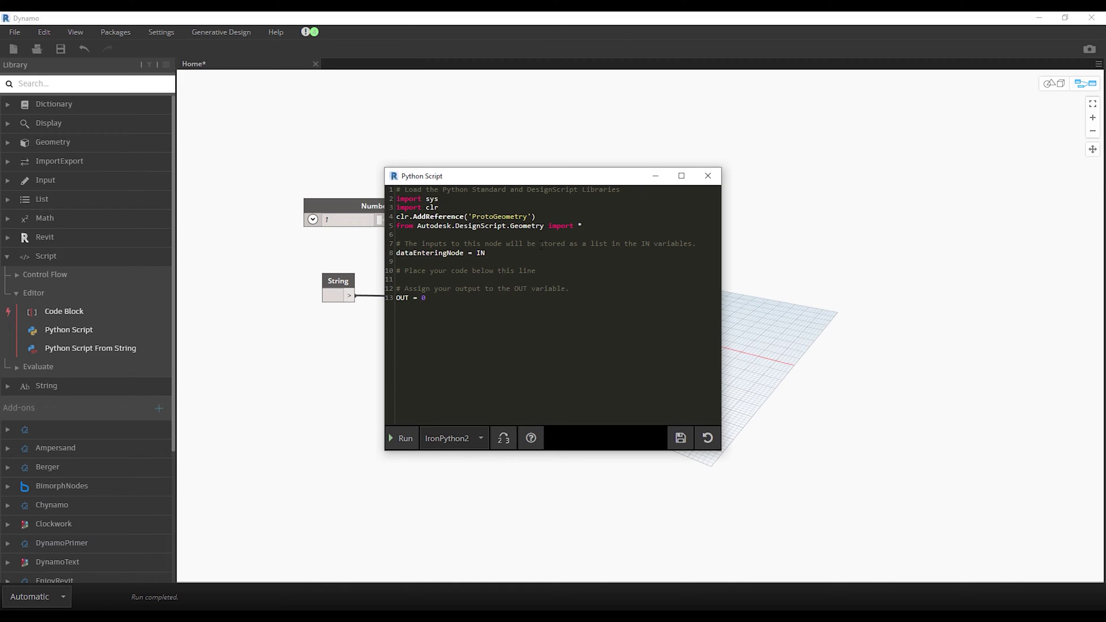
# Highlight the dataEnteringNode = IN and OUT = 0 lines, then move the code window right.
pyautogui.moveTo(498, 253); pyautogui.dragTo(397, 254)
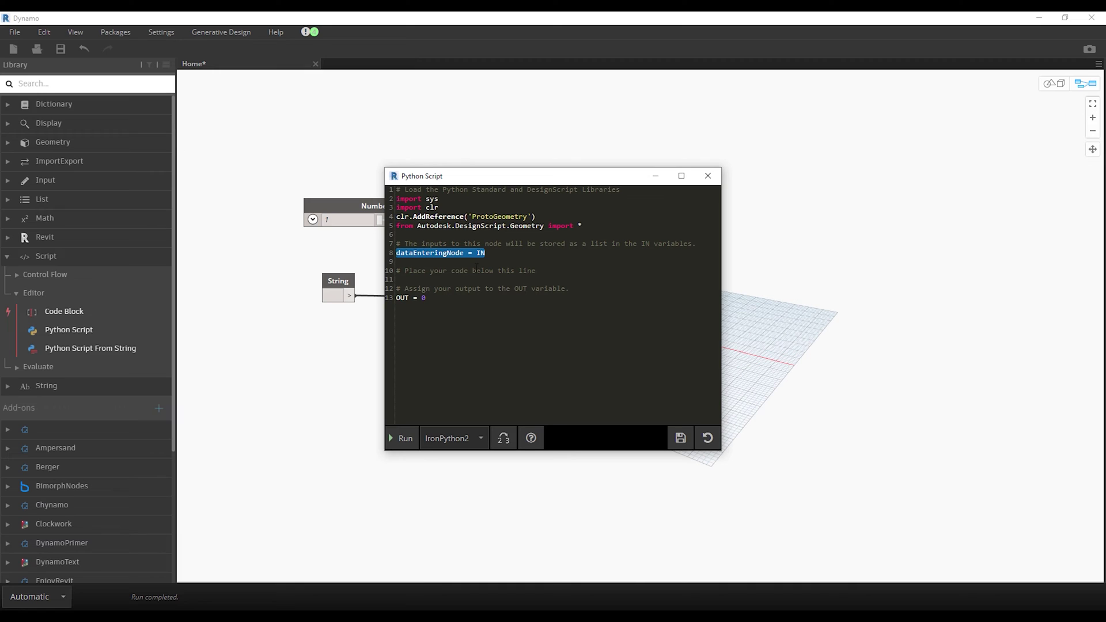
pyautogui.moveTo(396, 298); pyautogui.dragTo(434, 296)
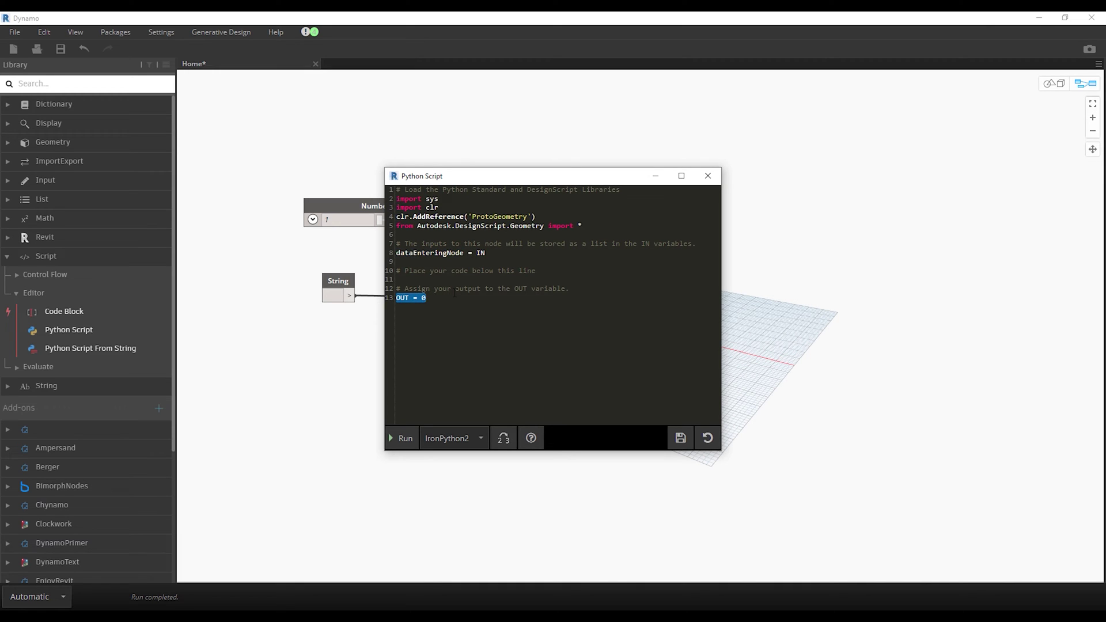
pyautogui.moveTo(467, 177); pyautogui.dragTo(762, 178)
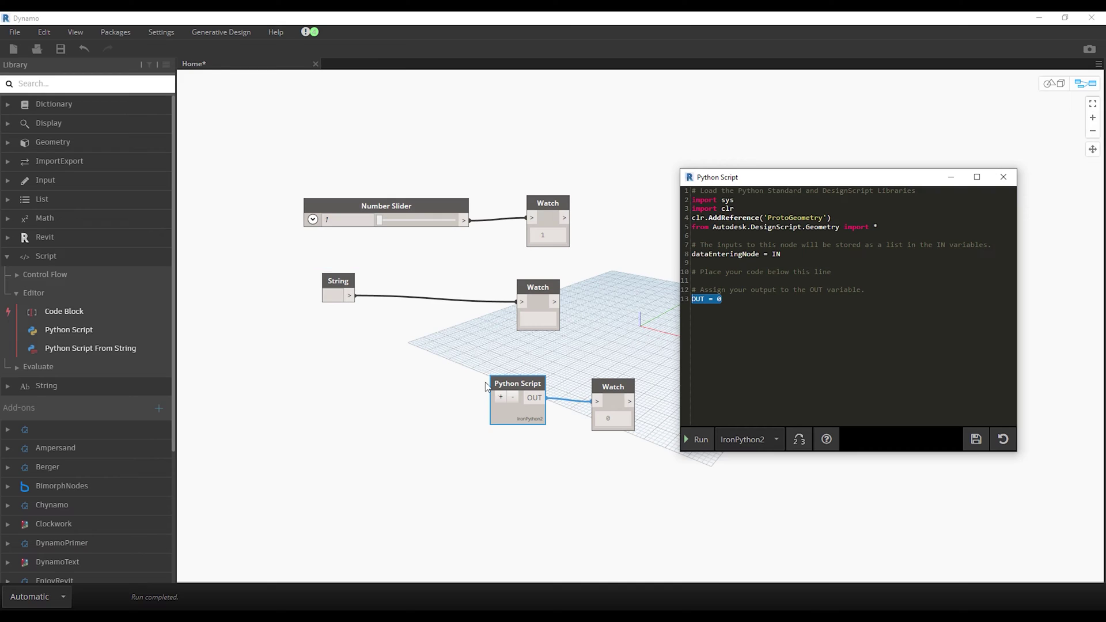
# Change the script to OUT = 10 and run it so the Watch shows 10.
pyautogui.moveTo(517, 400)
pyautogui.click(725, 299)
pyautogui.press('BackSpace')
pyautogui.write('10')
pyautogui.click(699, 438)
# Set the Number Slider to 10 and the String node to "hello world!".
pyautogui.click(361, 220)
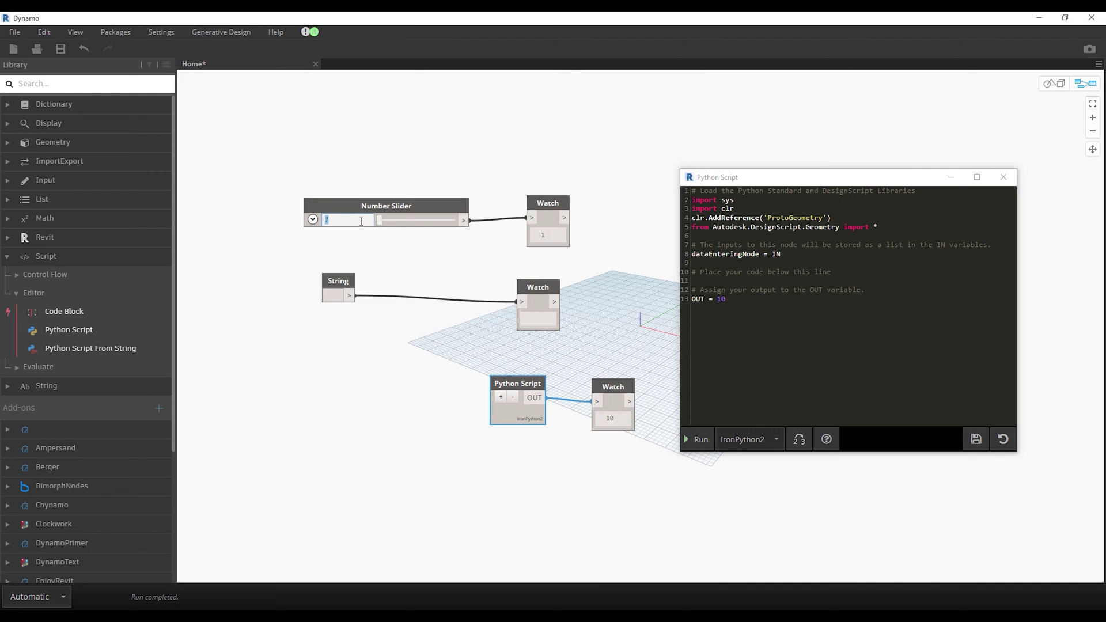
pyautogui.write('10')
pyautogui.click(461, 258)
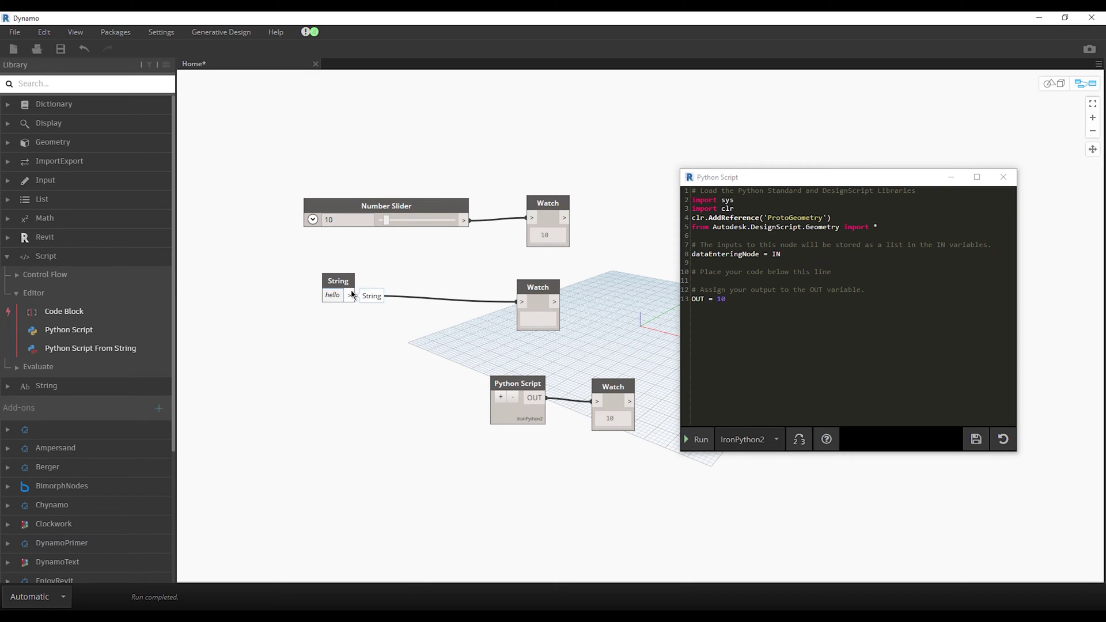
pyautogui.write('ello world!')
pyautogui.click(428, 339)
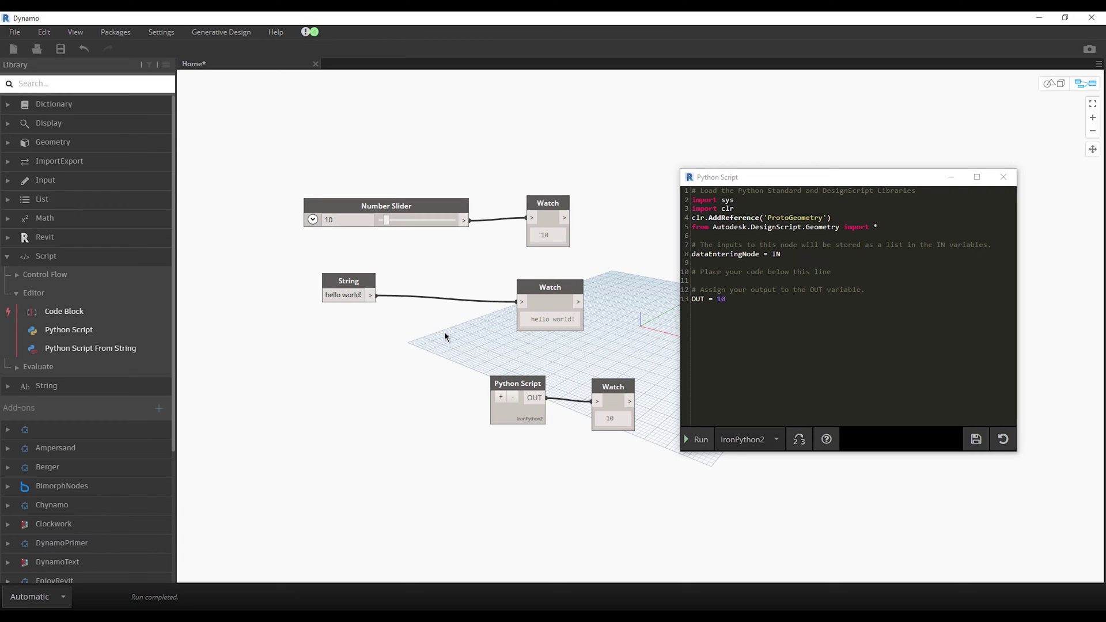
pyautogui.doubleClick(732, 298)
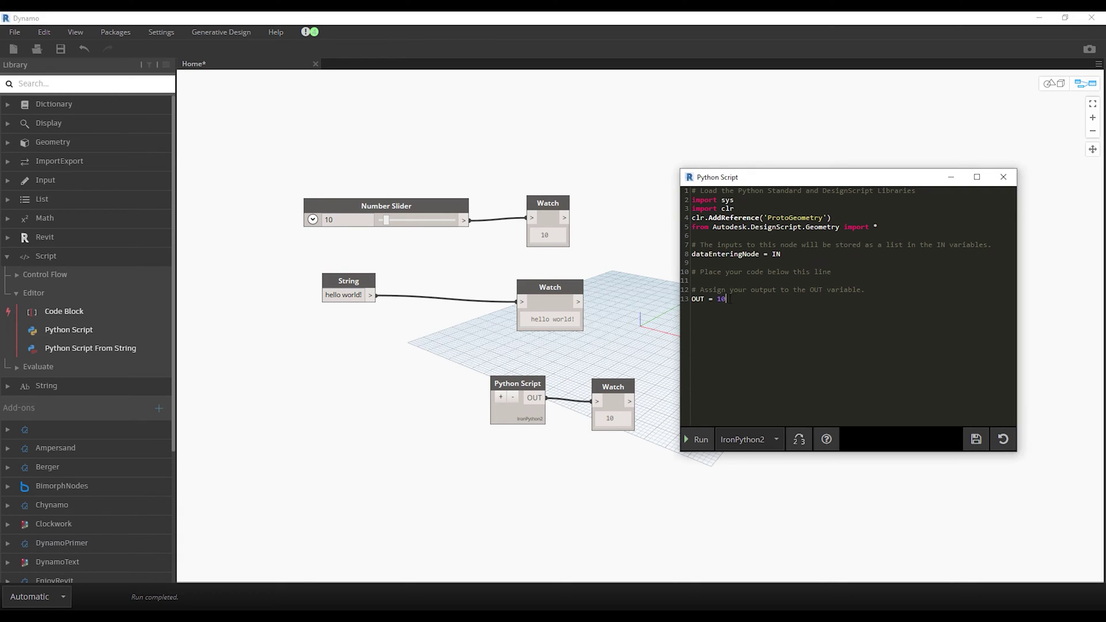
pyautogui.press('BackSpace')
pyautogui.write('hello wor')
pyautogui.write('ld!"')
pyautogui.click(692, 438)
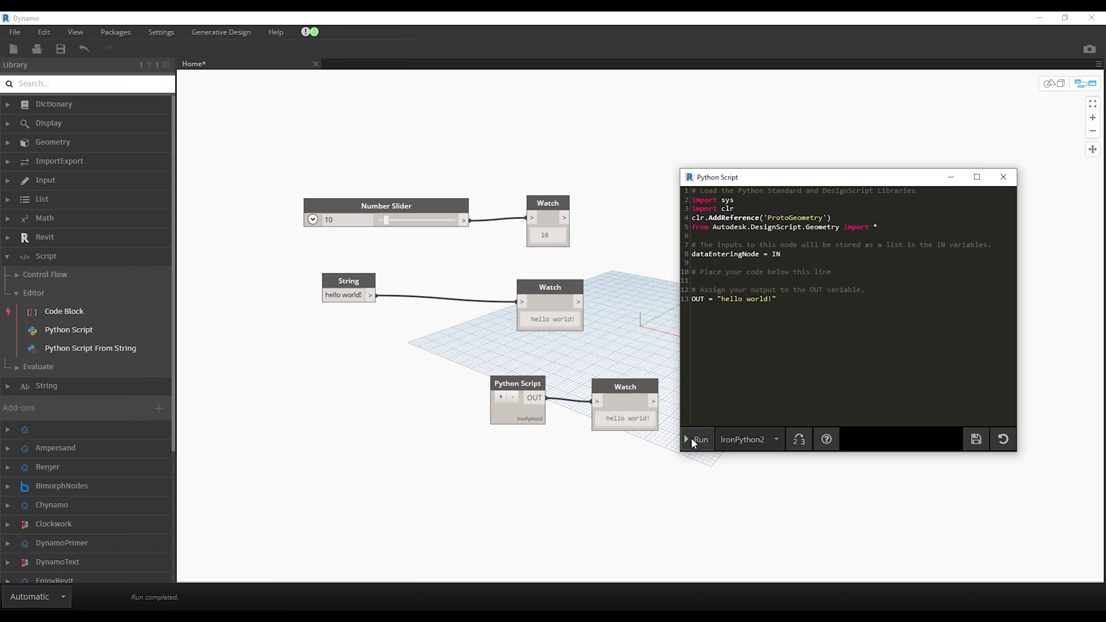
pyautogui.scroll(2, 657, 444)
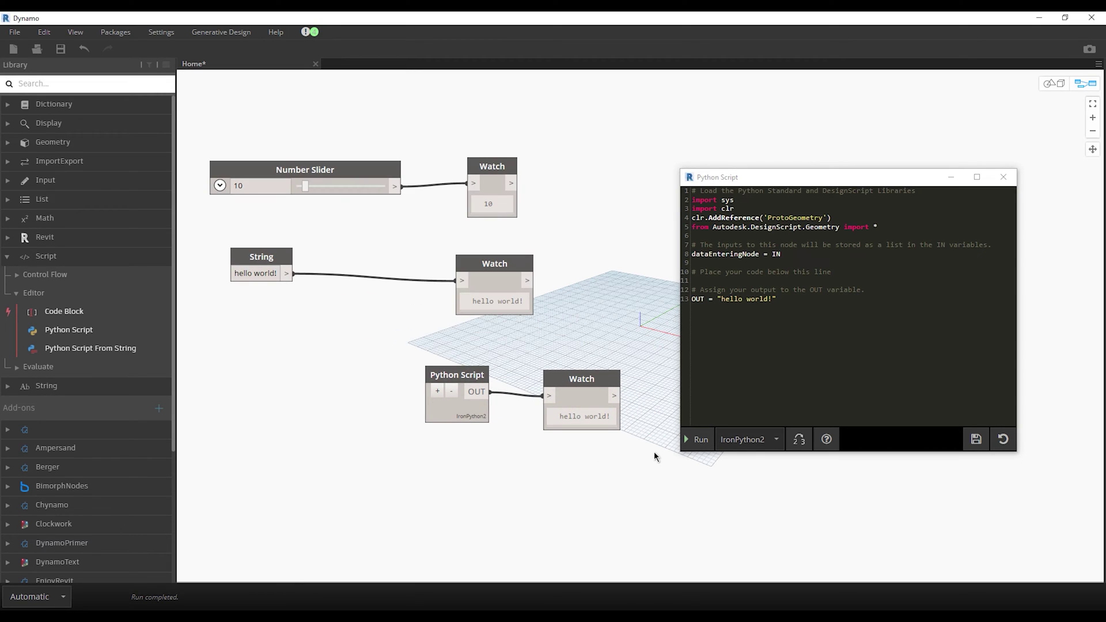
pyautogui.moveTo(498, 261); pyautogui.dragTo(578, 289)
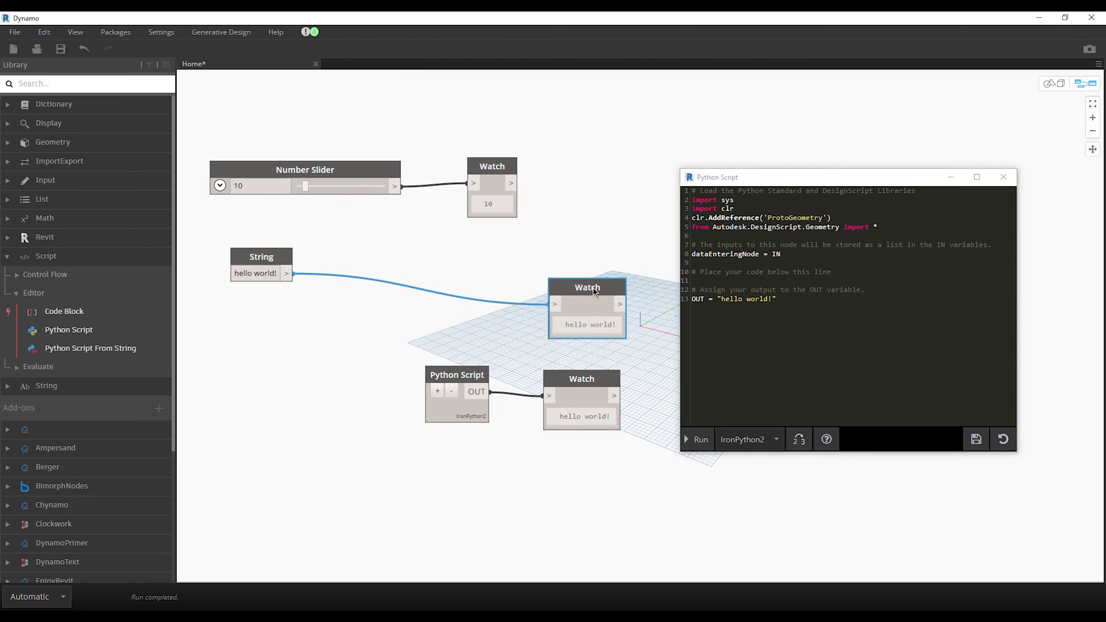
pyautogui.click(622, 465)
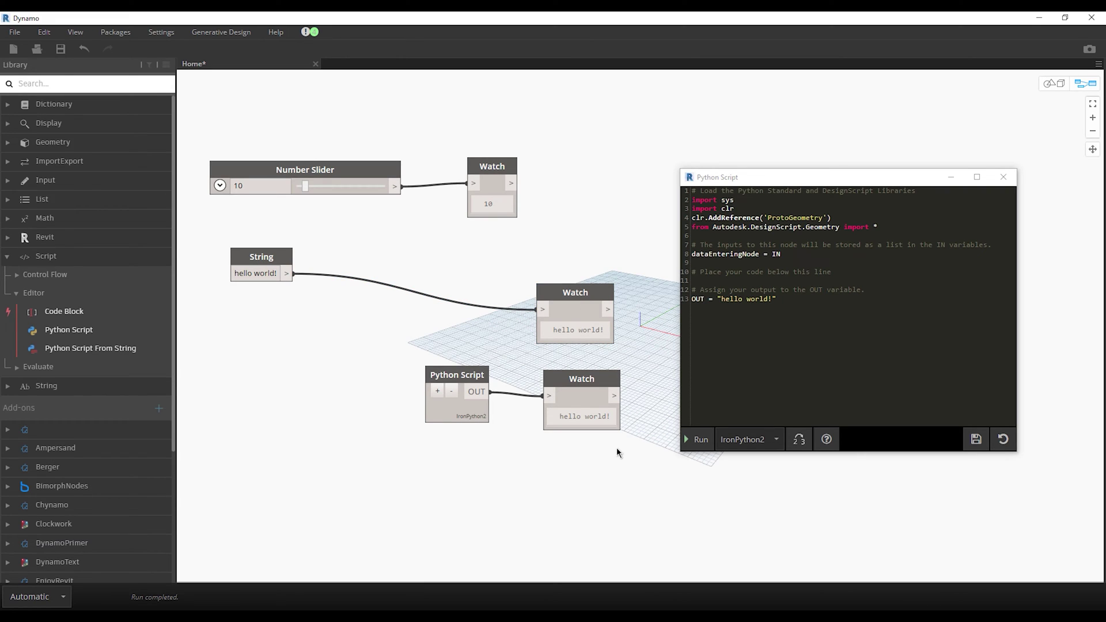
# Add two Code Blocks containing 10 and "hello world!".
pyautogui.doubleClick(335, 414)
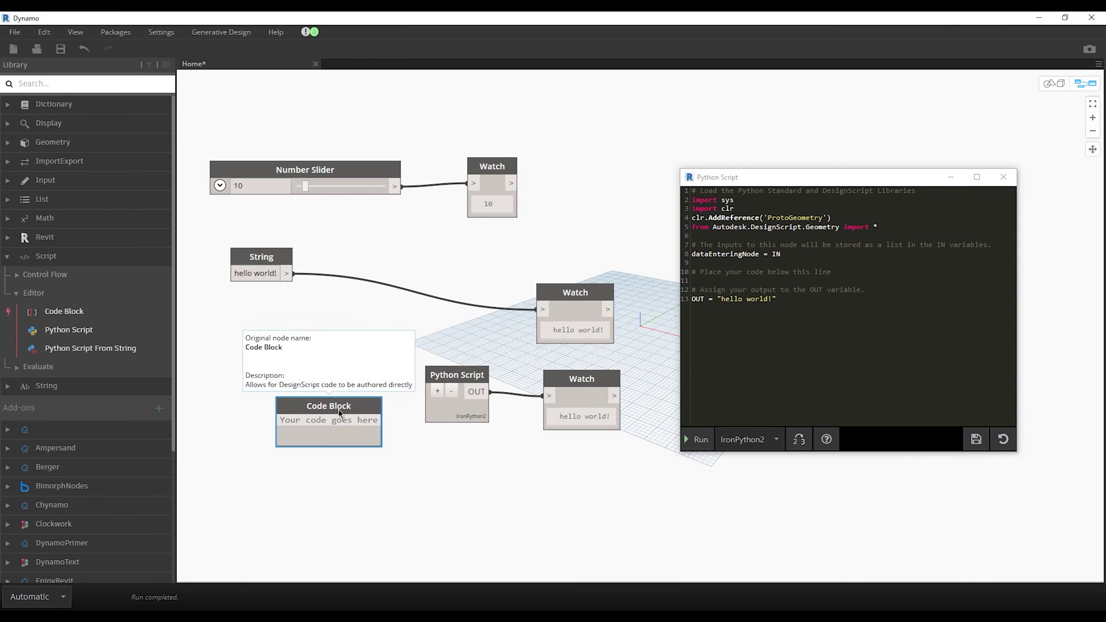
pyautogui.moveTo(343, 423); pyautogui.dragTo(342, 487)
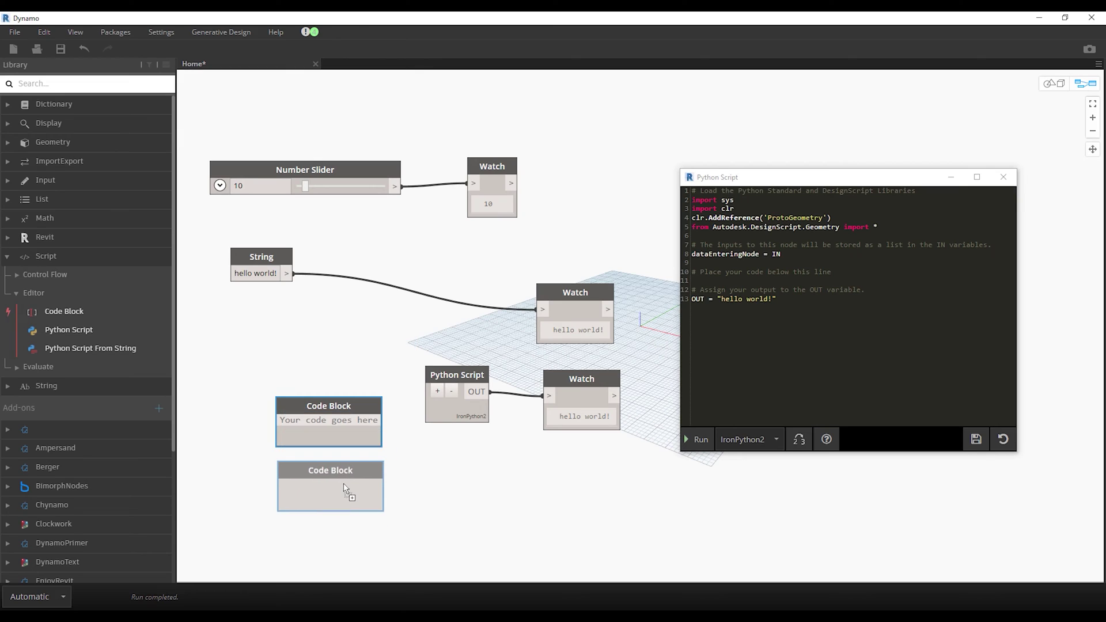
pyautogui.click(340, 423)
pyautogui.write('10')
pyautogui.click(304, 467)
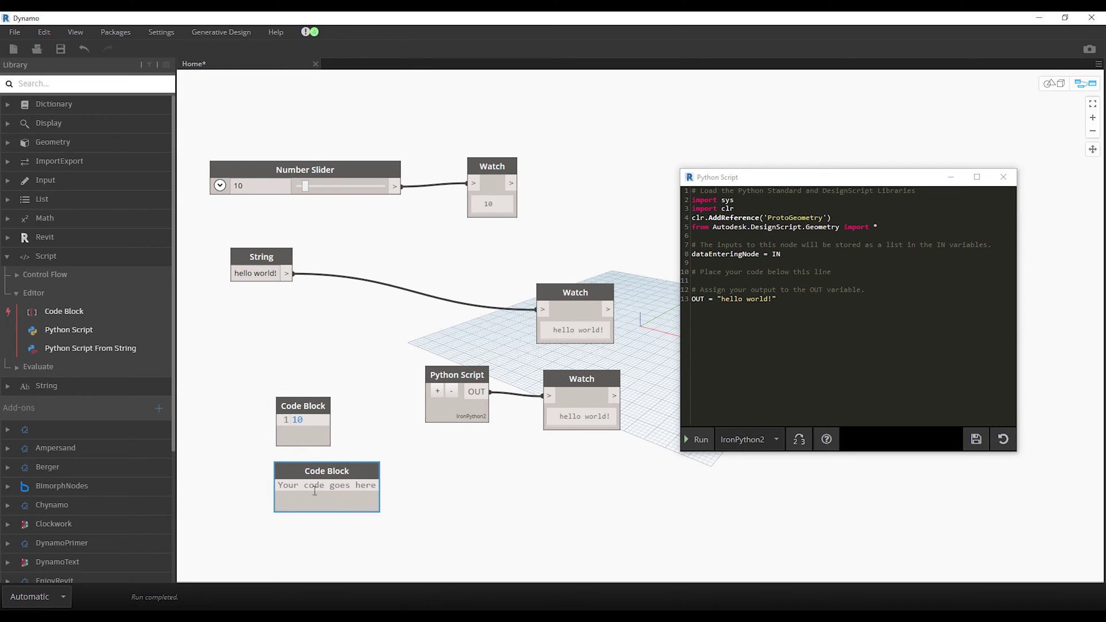
pyautogui.write('"hello wor')
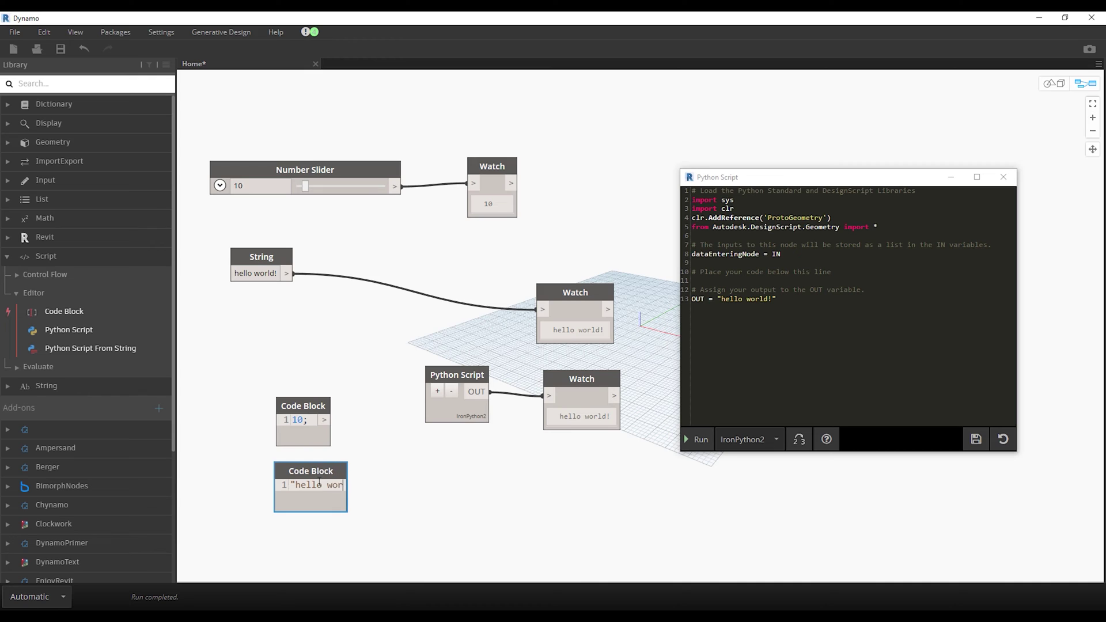
pyautogui.write('ld!"')
pyautogui.click(420, 488)
pyautogui.scroll(-3, 404, 450)
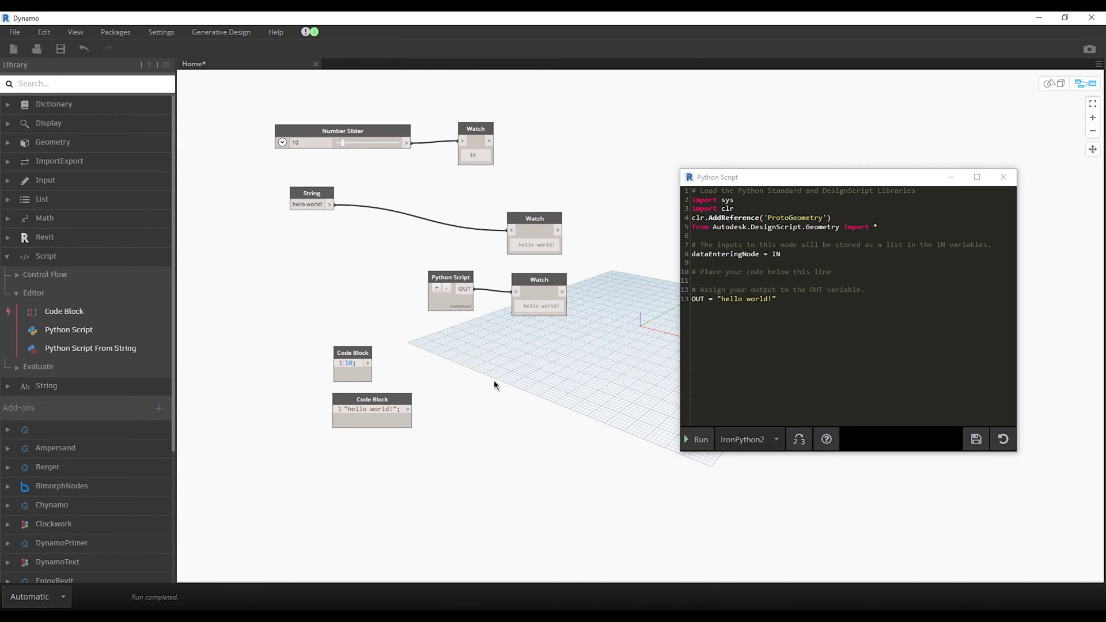
# Paste Watch copies, wire each Code Block to one, and rearrange the nodes lower.
pyautogui.click(537, 295)
pyautogui.hotkey('ctrl', 'c')
pyautogui.hotkey('ctrl', 'v')
pyautogui.hotkey('ctrl', 'v')
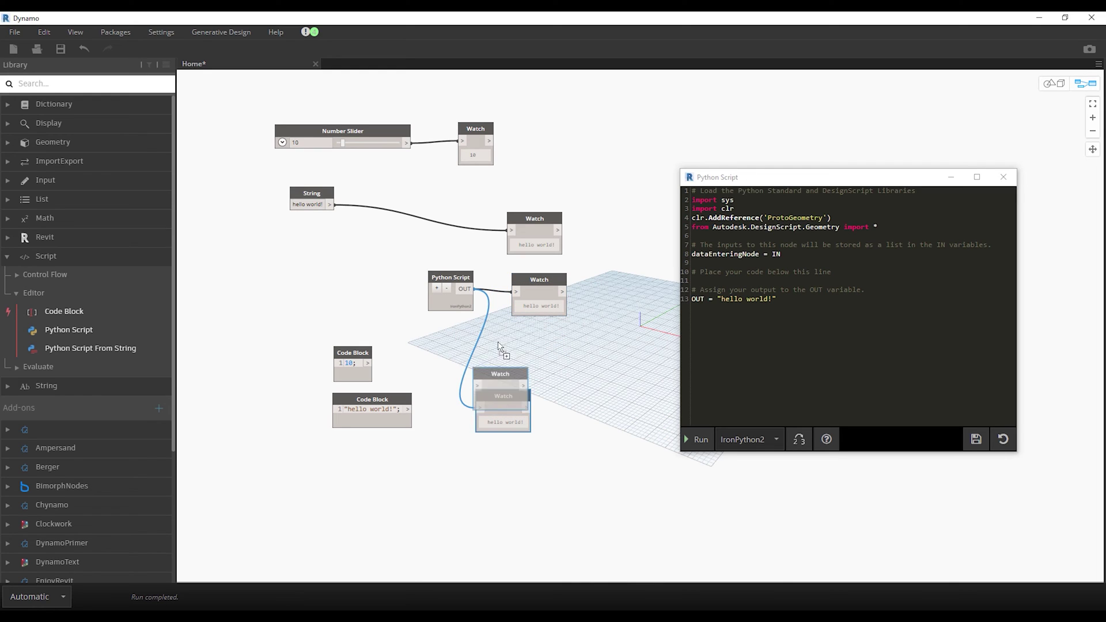
pyautogui.moveTo(367, 363); pyautogui.dragTo(480, 353)
pyautogui.moveTo(407, 409); pyautogui.dragTo(480, 408)
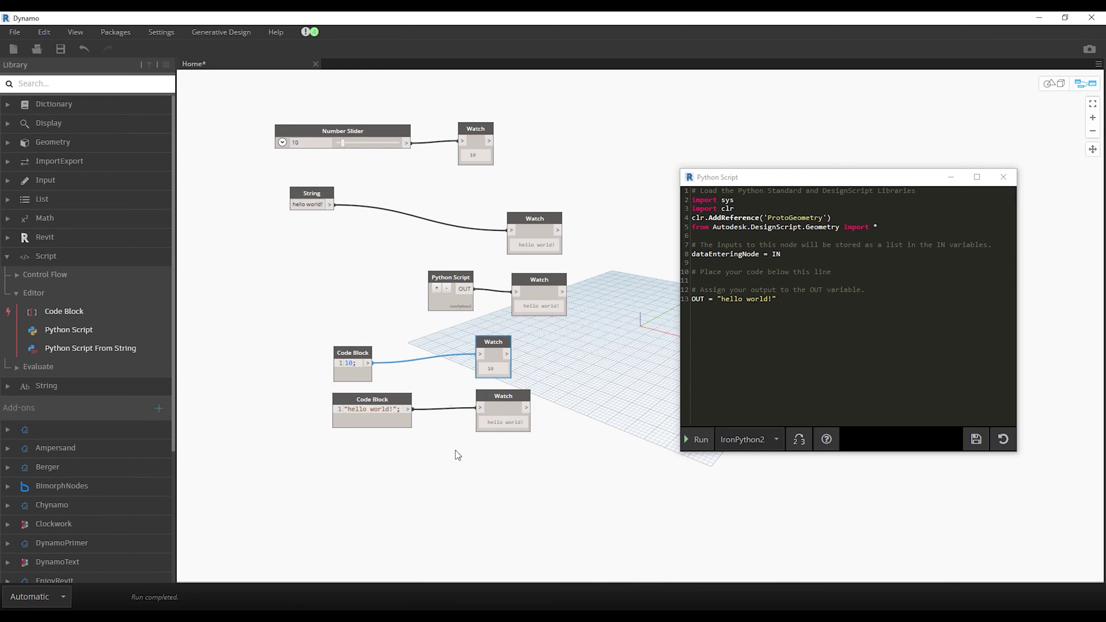
pyautogui.moveTo(322, 444)
pyautogui.mouseDown()
pyautogui.moveTo(535, 331)
pyautogui.moveTo(488, 415)
pyautogui.mouseUp()
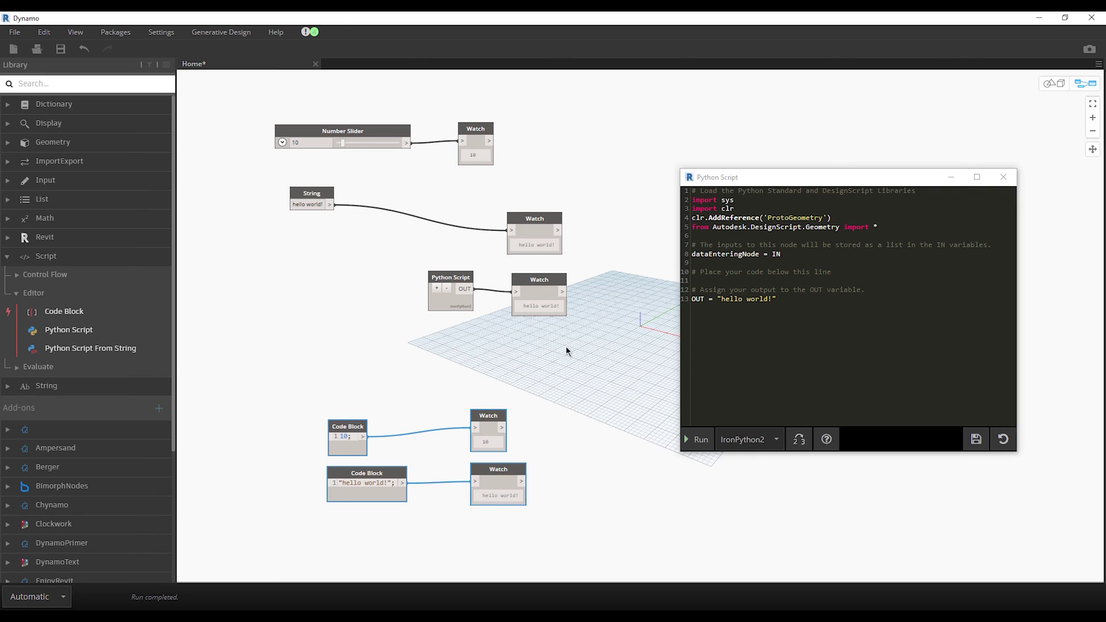
pyautogui.moveTo(565, 350)
pyautogui.mouseDown()
pyautogui.moveTo(423, 266)
pyautogui.moveTo(418, 301)
pyautogui.mouseUp()
pyautogui.scroll(2, 413, 271)
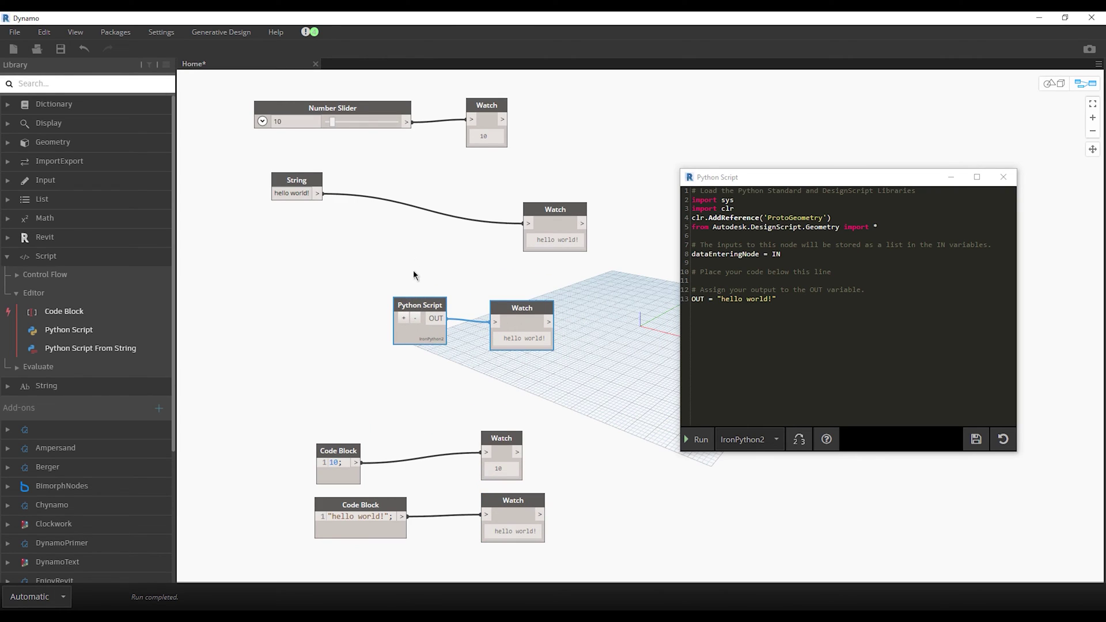
# Add an IN[0] port to the Python Script, wire the Number Slider into it, and review the code.
pyautogui.click(409, 317)
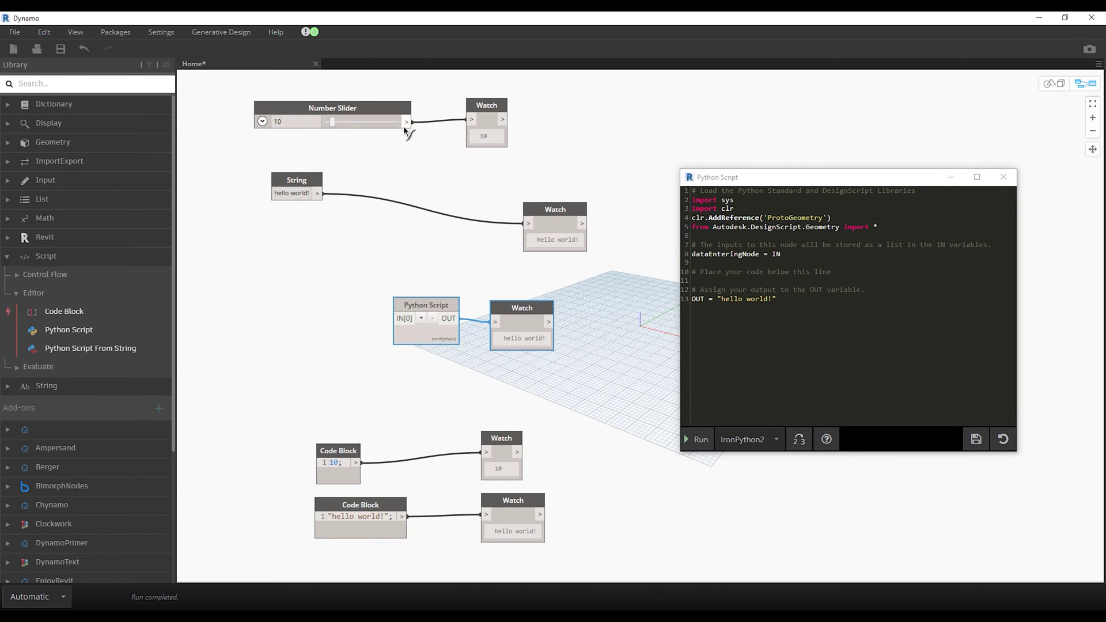
pyautogui.moveTo(406, 122); pyautogui.dragTo(403, 318)
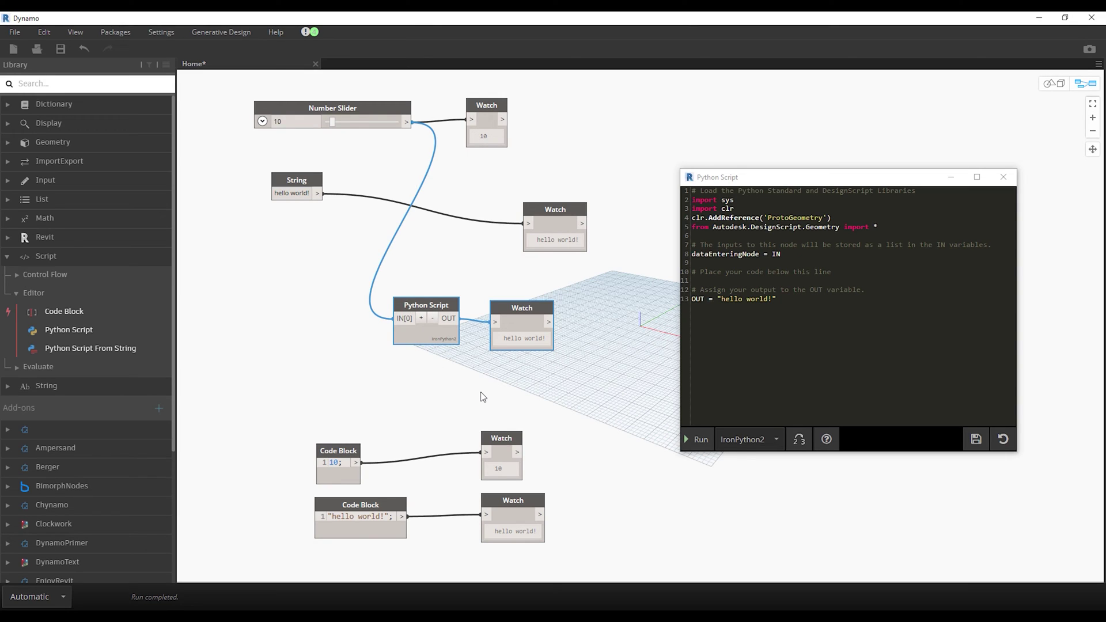
pyautogui.click(695, 439)
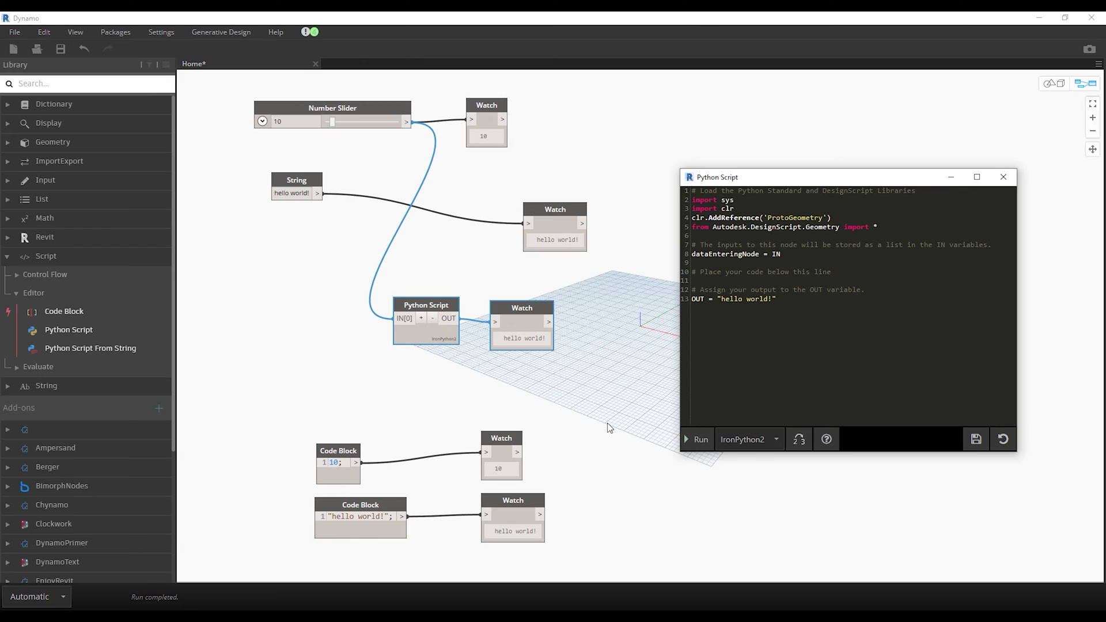
pyautogui.moveTo(776, 298); pyautogui.dragTo(716, 298)
pyautogui.click(716, 299)
pyautogui.moveTo(759, 255); pyautogui.dragTo(692, 255)
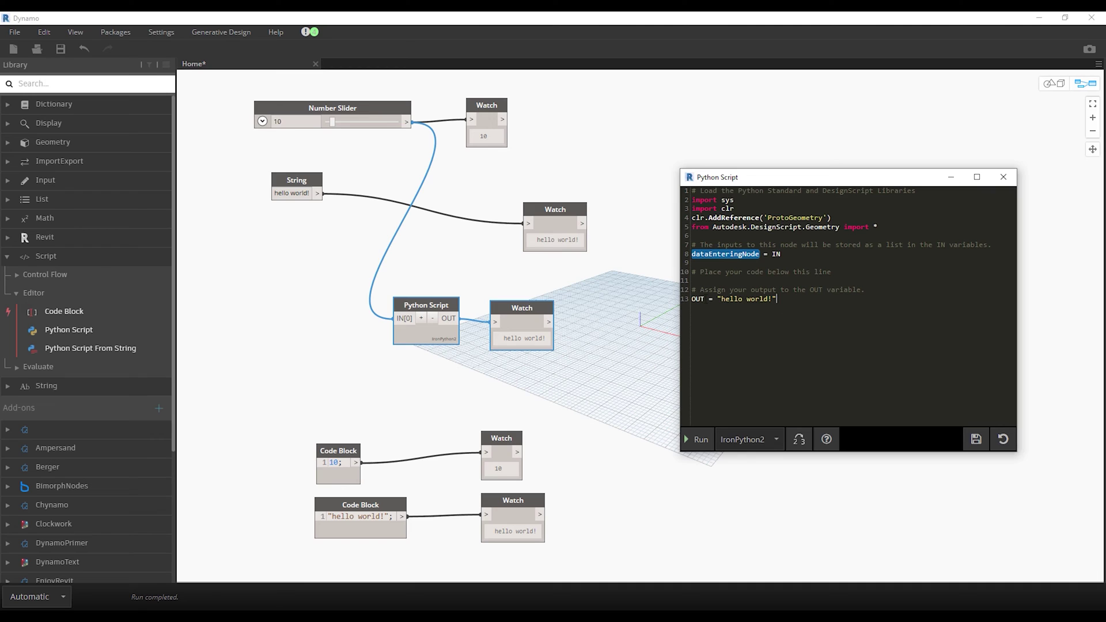
# Set OUT = dataEnteringNode and run the script.
pyautogui.moveTo(778, 299); pyautogui.dragTo(717, 299)
pyautogui.write('dataE')
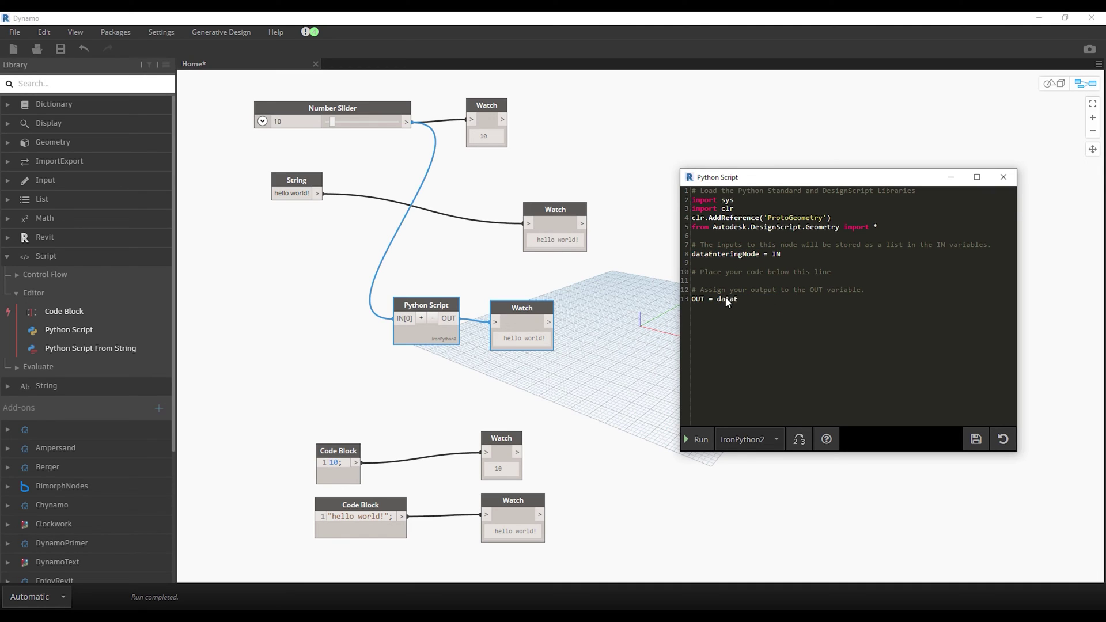
pyautogui.write('nteringNode')
pyautogui.click(699, 439)
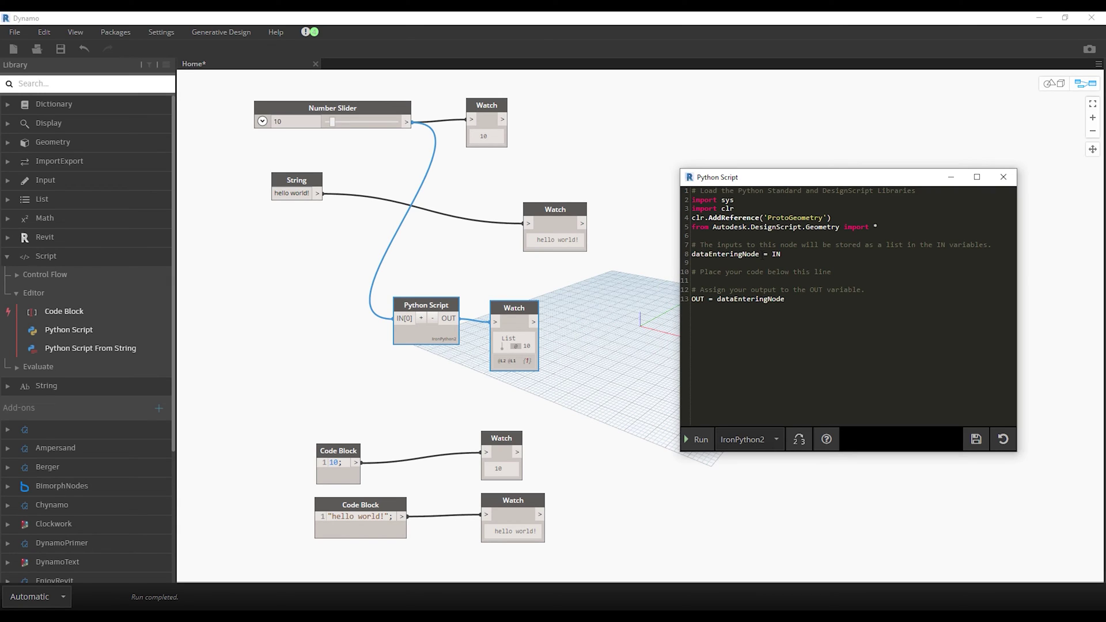
# Rename dataEnteringNode to x on lines 8 and 13 and run again.
pyautogui.moveTo(758, 254); pyautogui.dragTo(691, 254)
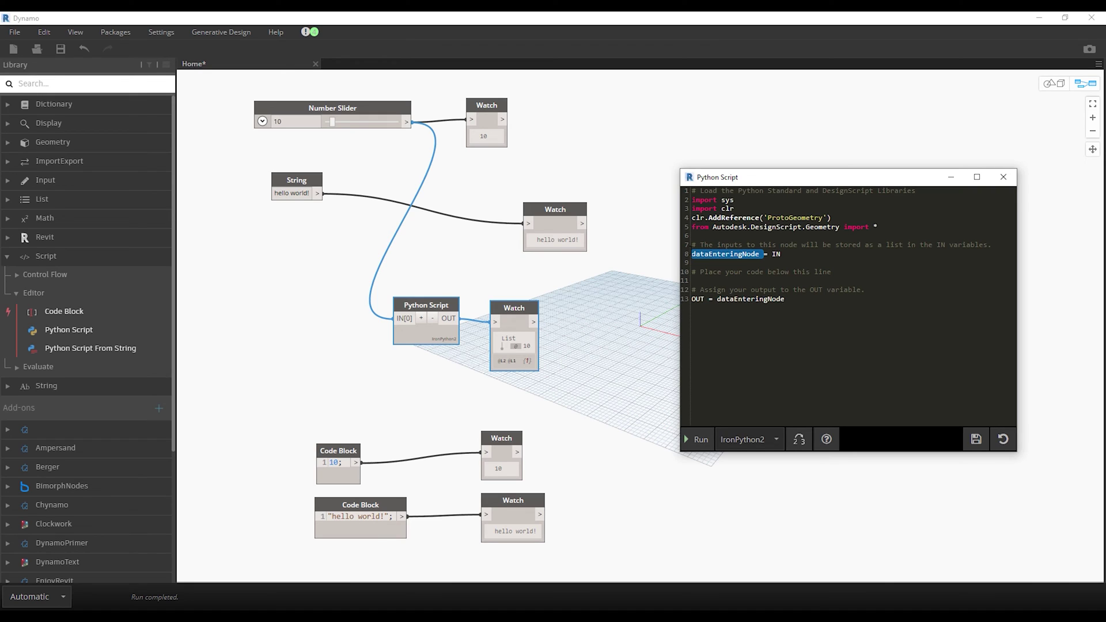
pyautogui.write('x')
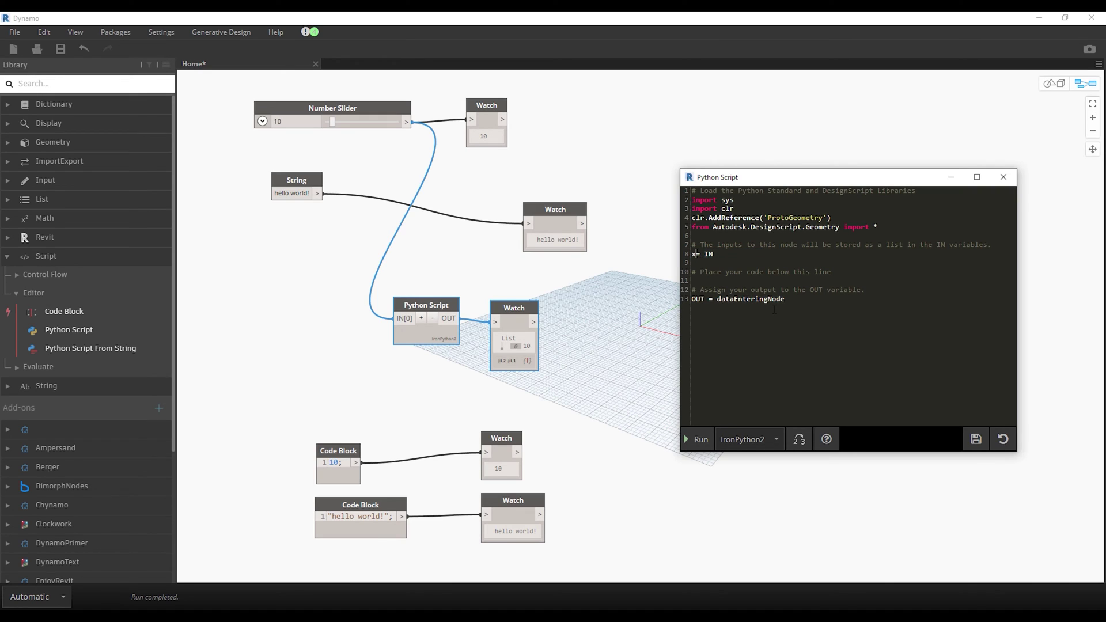
pyautogui.moveTo(786, 299); pyautogui.dragTo(716, 299)
pyautogui.write('x')
pyautogui.click(701, 445)
# Rename the variable x to "veri girişi" on both lines, run, and inspect the resulting warning.
pyautogui.press('BackSpace')
pyautogui.write('veri gi')
pyautogui.write('rişi')
pyautogui.hotkey('shift', 'Home')
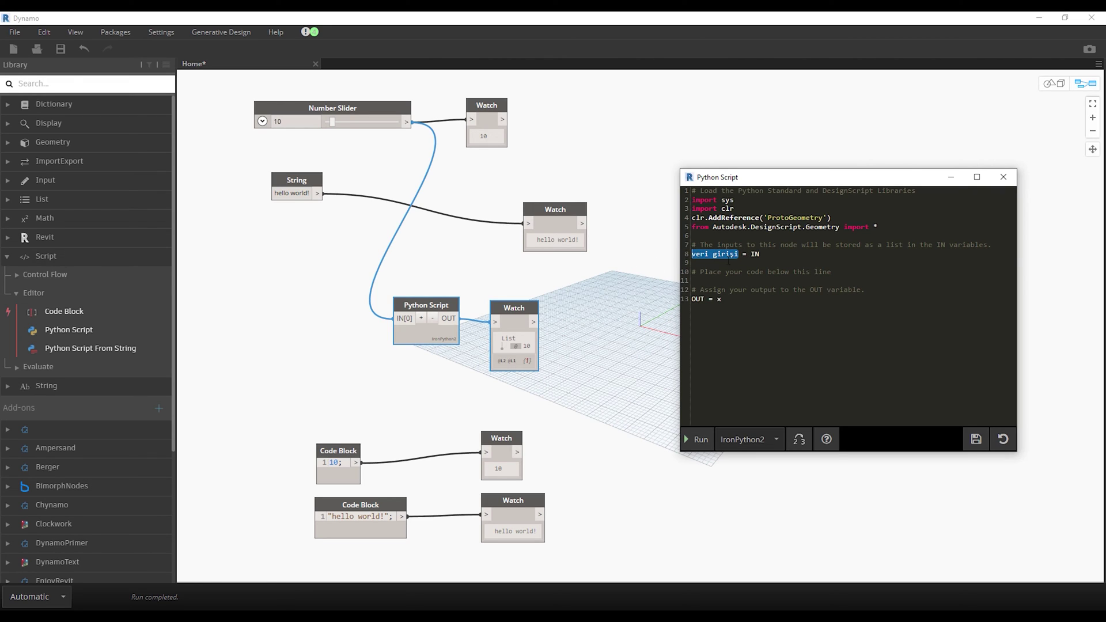
pyautogui.hotkey('ctrl', 'c')
pyautogui.doubleClick(720, 299)
pyautogui.hotkey('ctrl', 'v')
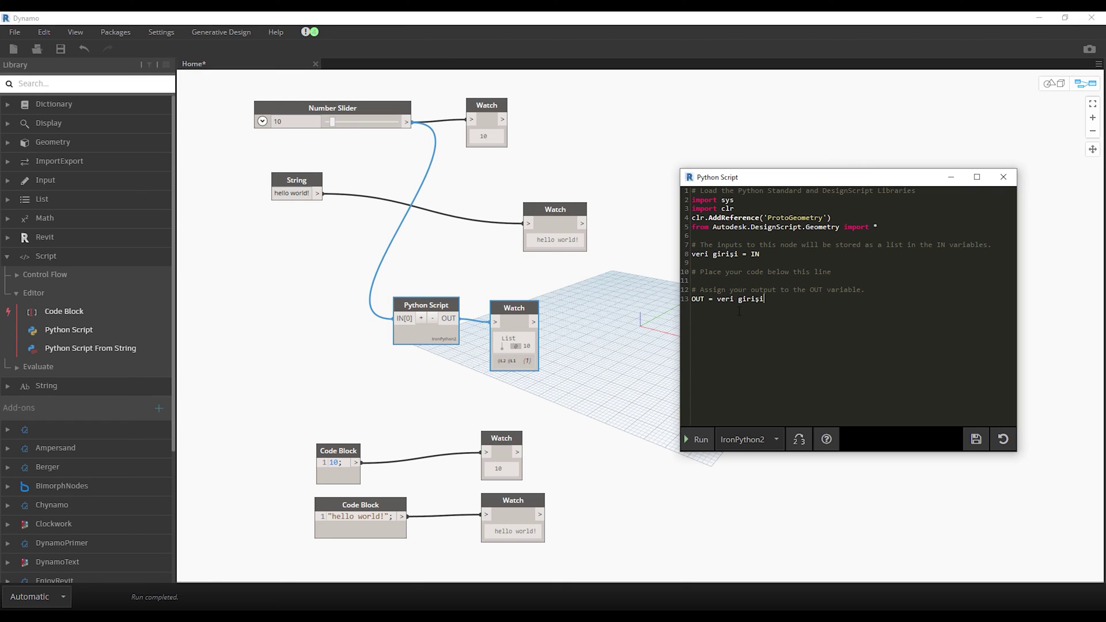
pyautogui.click(697, 439)
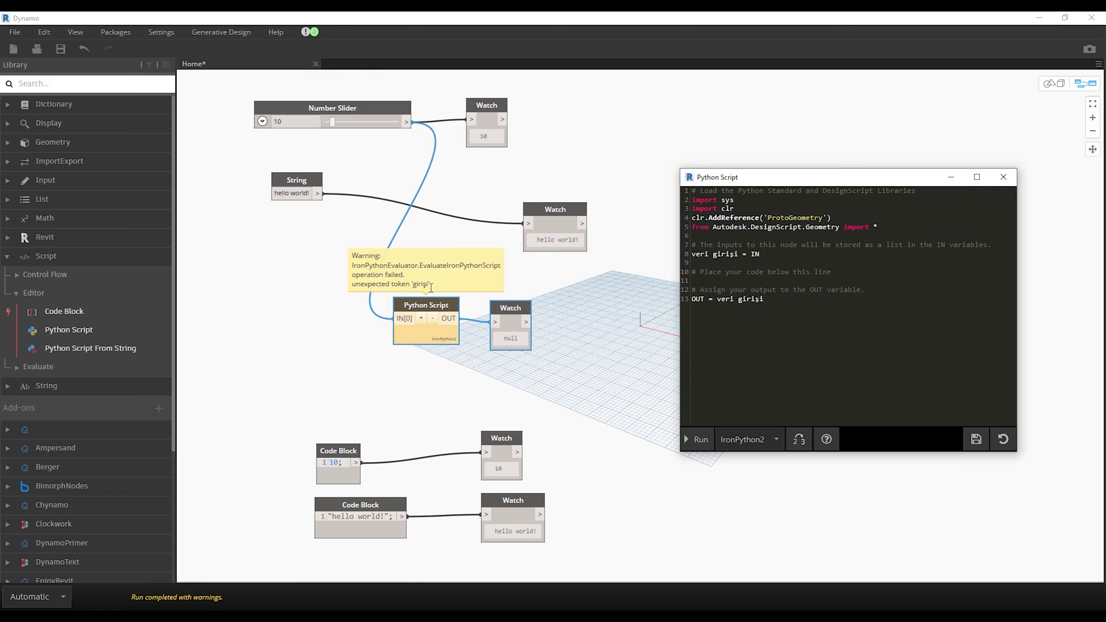
pyautogui.moveTo(431, 284); pyautogui.dragTo(344, 268)
pyautogui.click(345, 267)
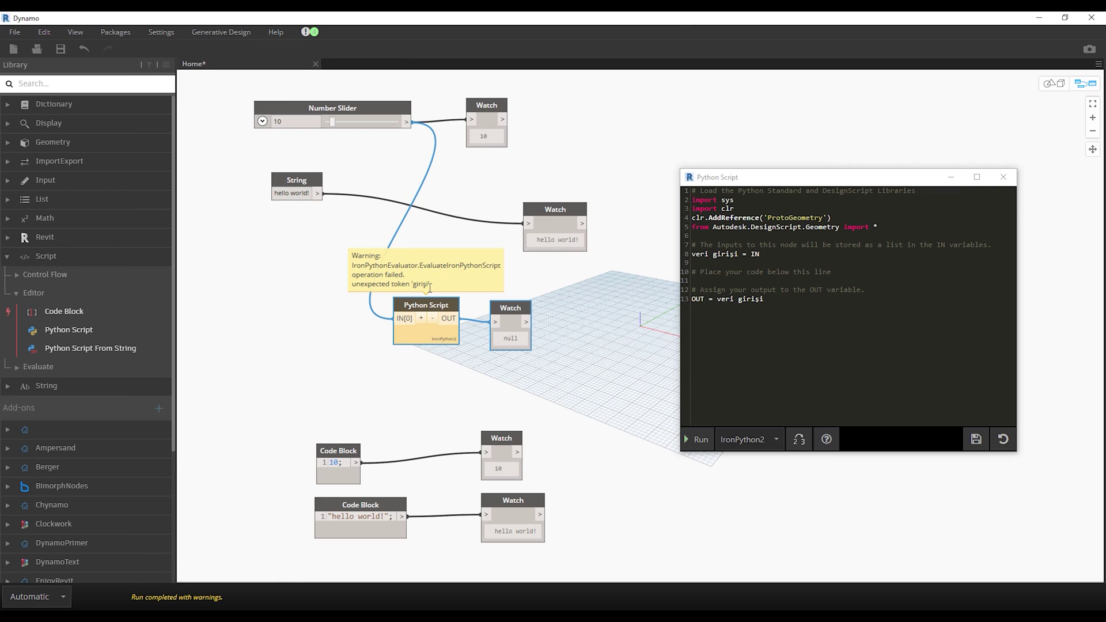
# Correct the variable to veri_girisi on both lines, rerun, and set the slider to 29.
pyautogui.click(713, 254)
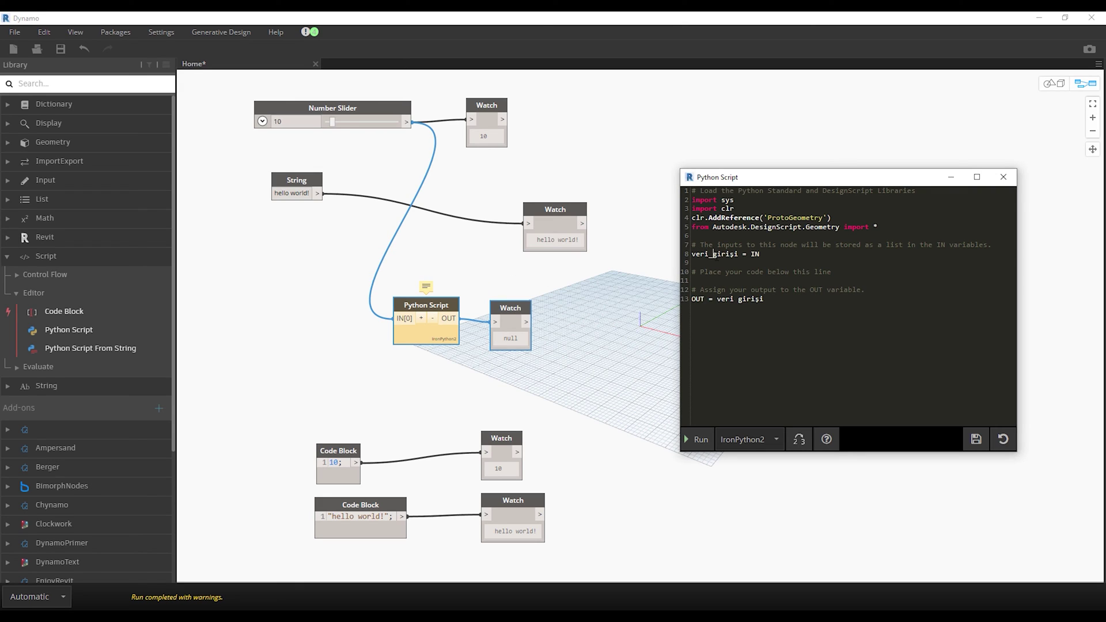
pyautogui.write('_')
pyautogui.press('BackSpace')
pyautogui.write('s')
pyautogui.moveTo(741, 255); pyautogui.dragTo(692, 254)
pyautogui.hotkey('ctrl', 'c')
pyautogui.moveTo(717, 299); pyautogui.dragTo(764, 299)
pyautogui.hotkey('ctrl', 'v')
pyautogui.click(704, 442)
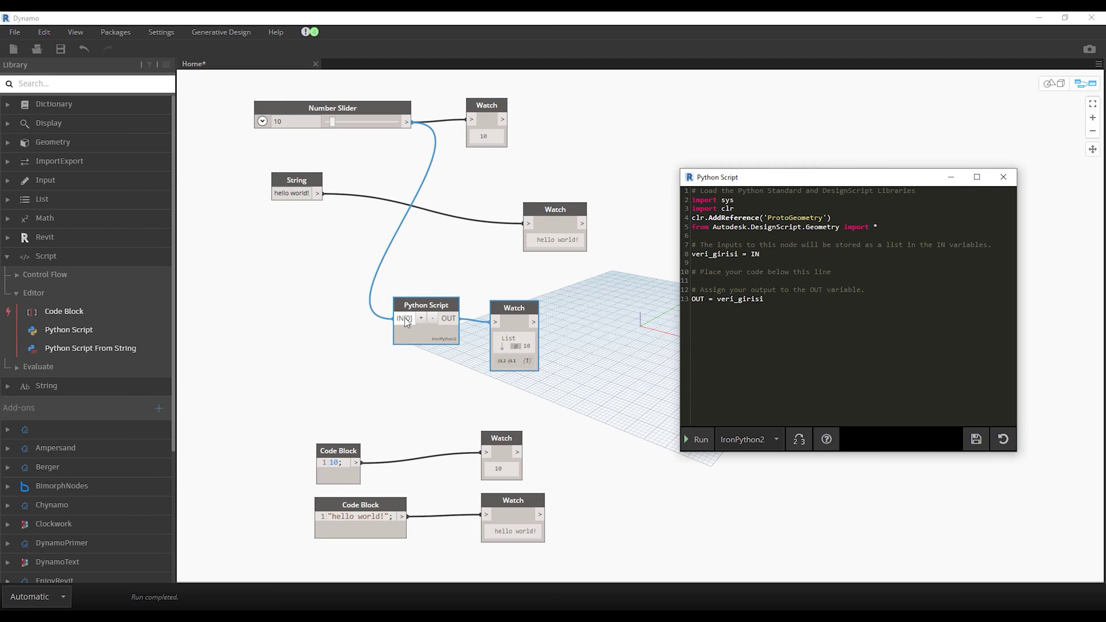
pyautogui.moveTo(447, 319)
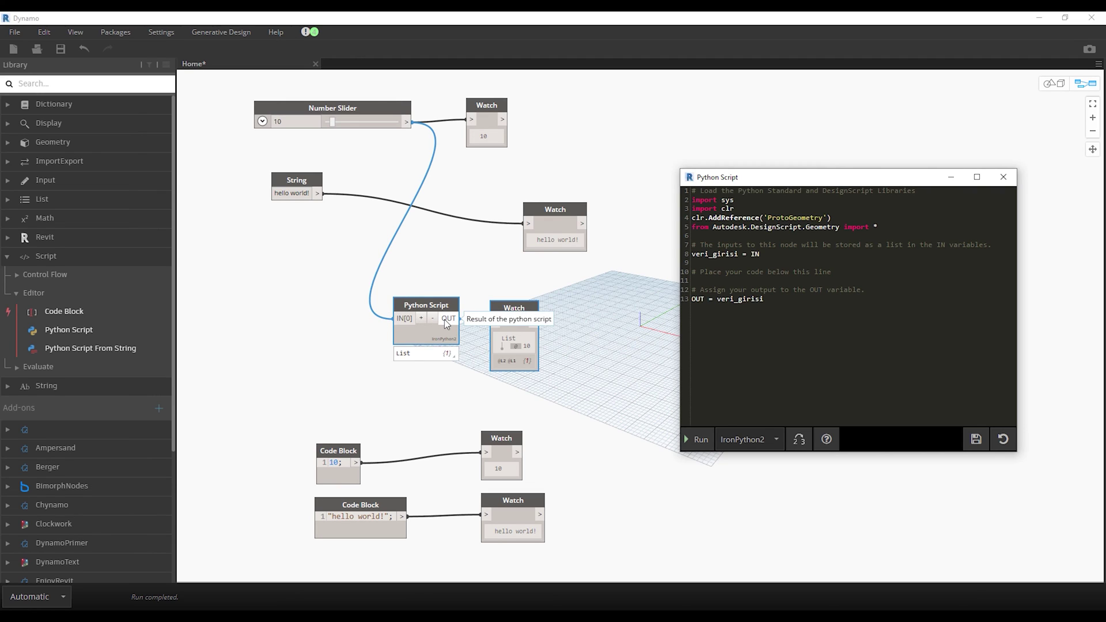
pyautogui.moveTo(333, 122)
pyautogui.mouseDown()
pyautogui.moveTo(384, 122)
pyautogui.moveTo(346, 123)
pyautogui.mouseUp()
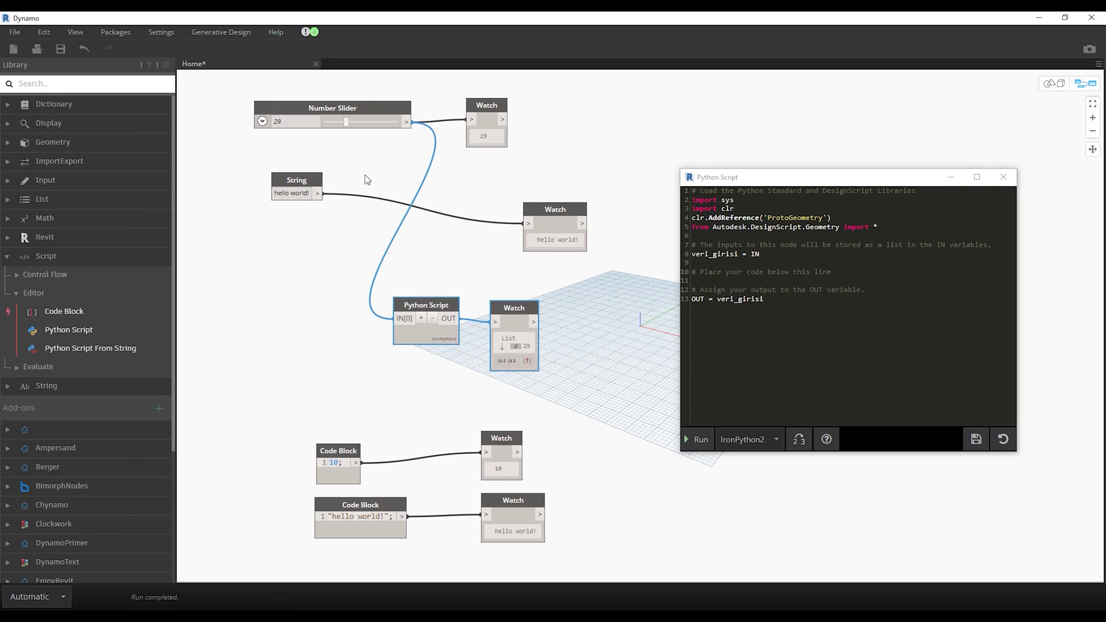
# Wire the 'hello world!' String node into Python Script IN[0], replacing the slider connection.
pyautogui.click(317, 193)
pyautogui.click(396, 318)
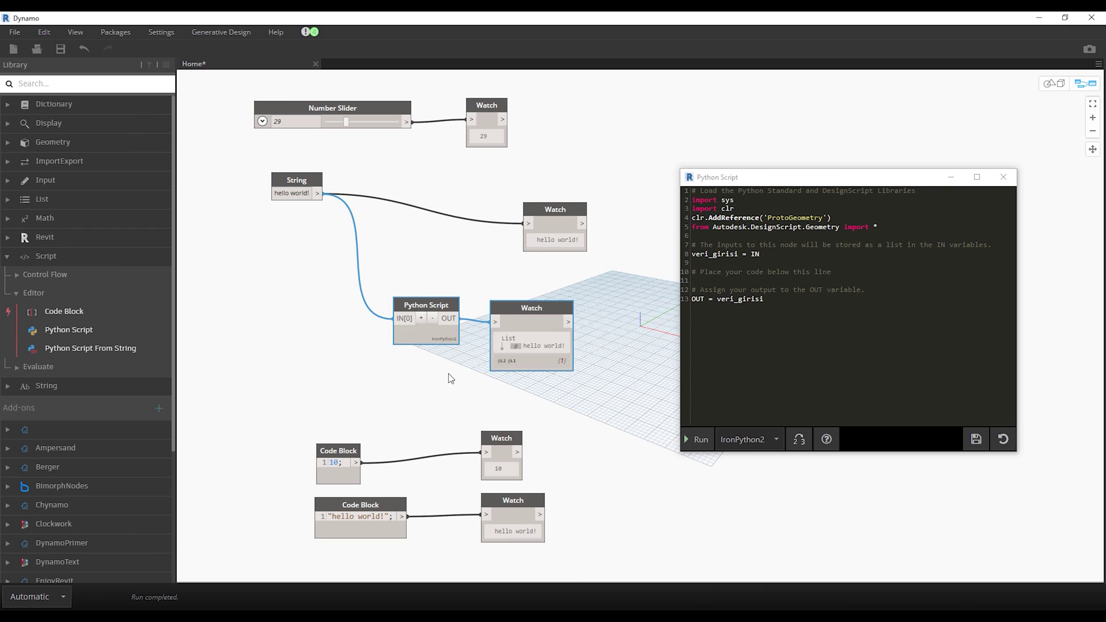